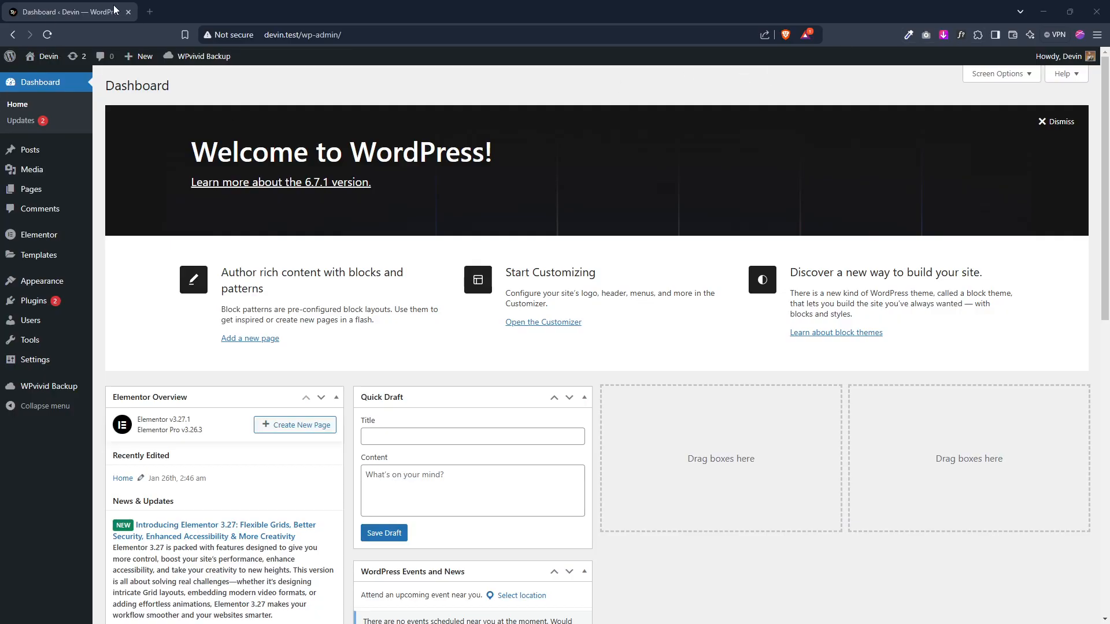
Open brevo.com in a new browser tab and review its Marketing Platform pricing plans in a separate tab.
click(151, 11)
text(brevo.com)
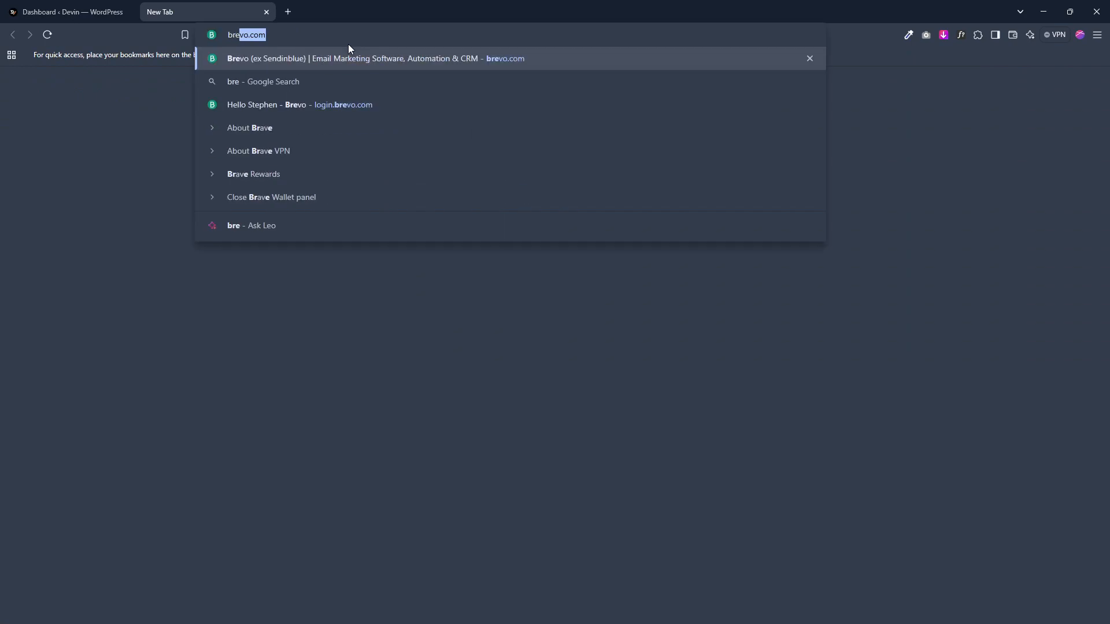
key(Return)
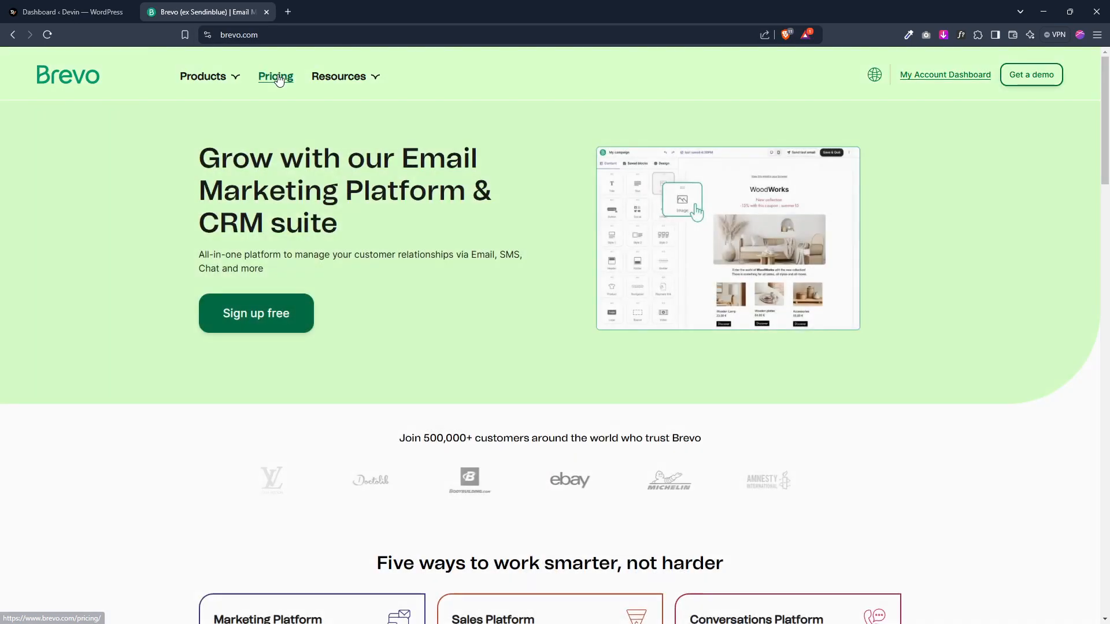
right_click(276, 77)
click(300, 86)
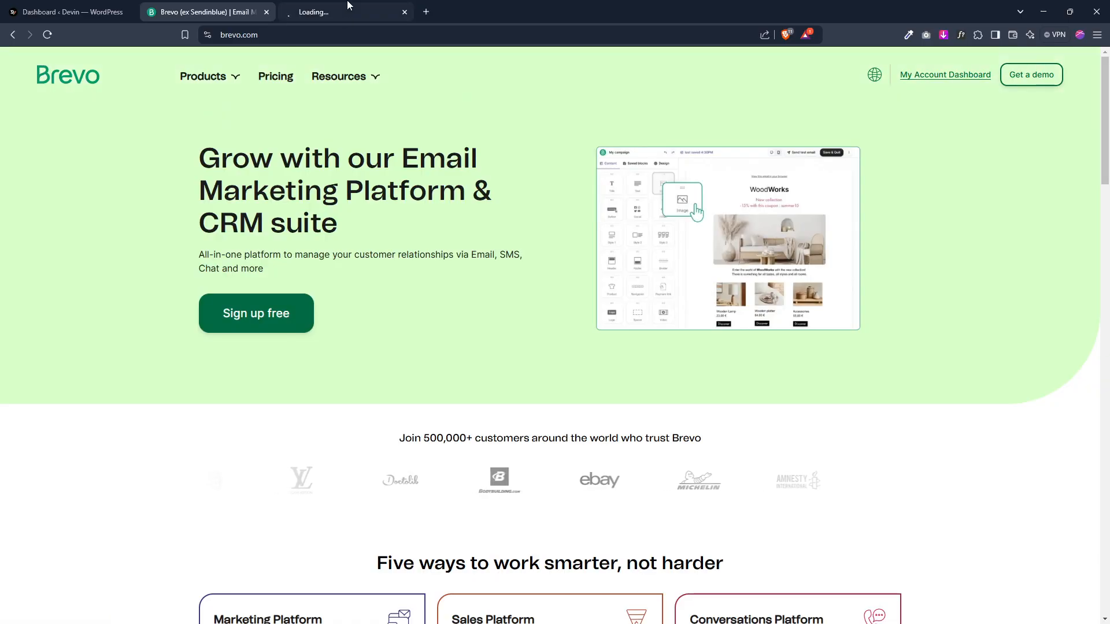
click(341, 11)
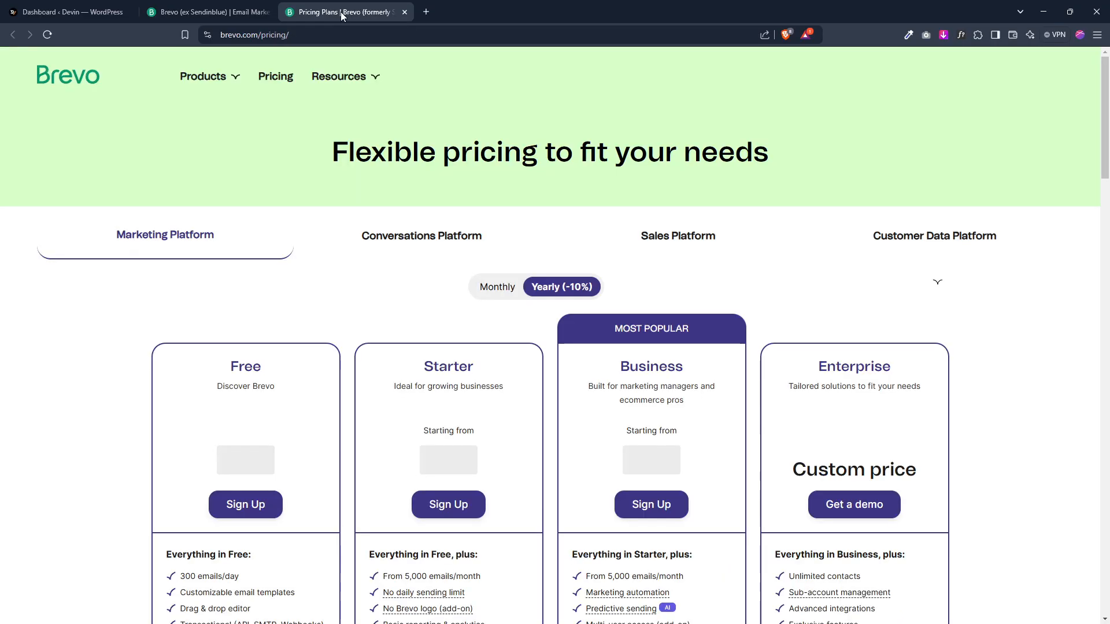
scroll(253, 350, down, 2)
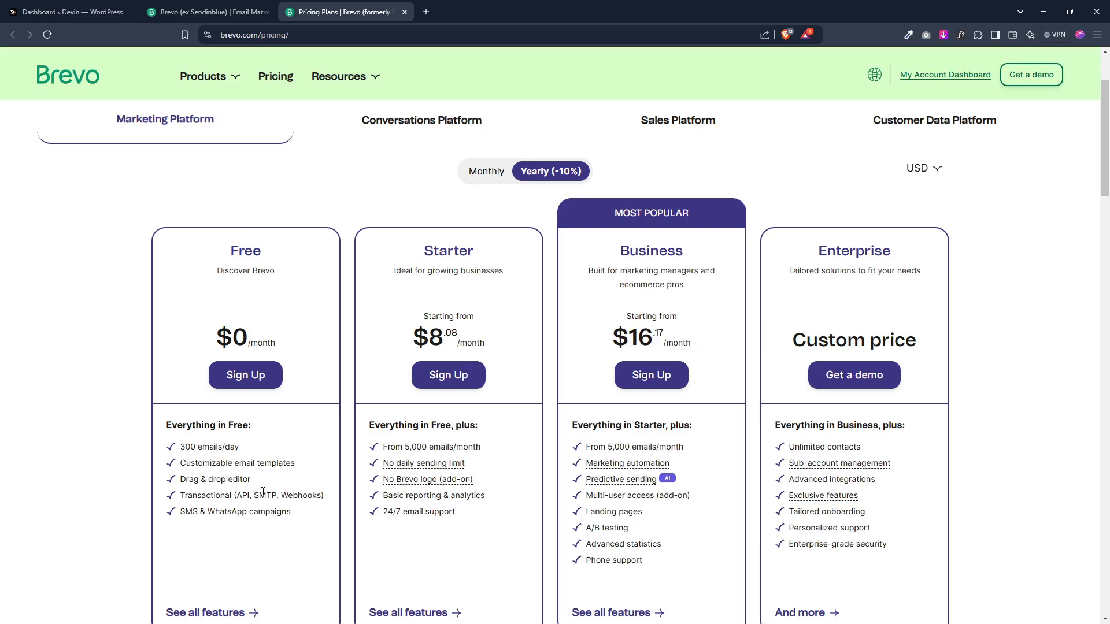
Search the web for zeptomail, review the ZeptoMail pricing page, and return to the Brevo pricing plans for comparison.
click(208, 11)
click(256, 36)
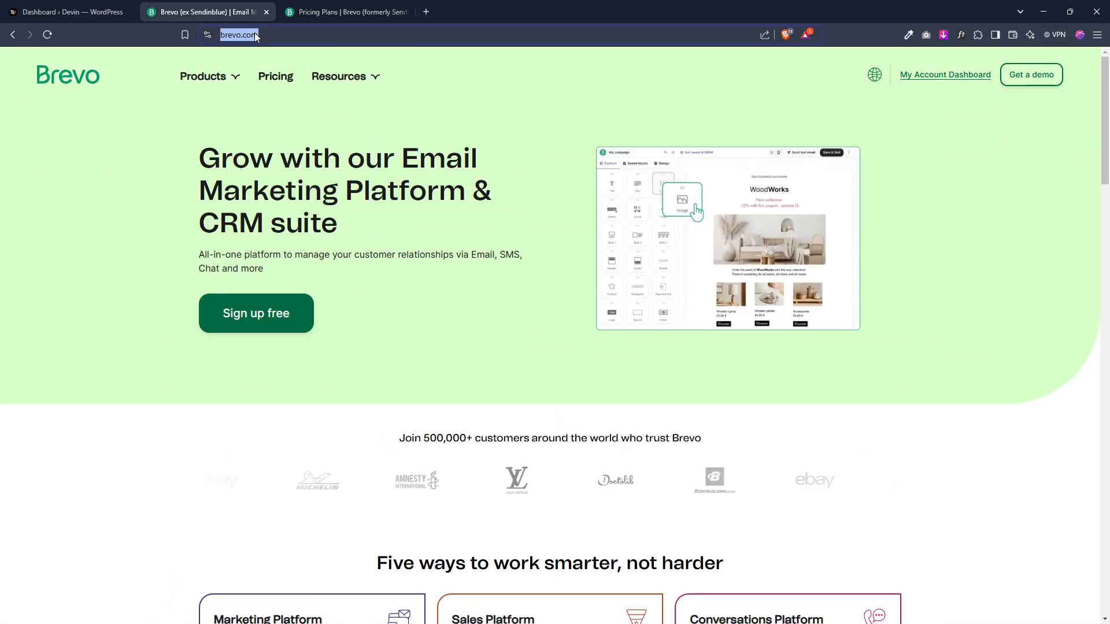
text(zeptomail)
key(Return)
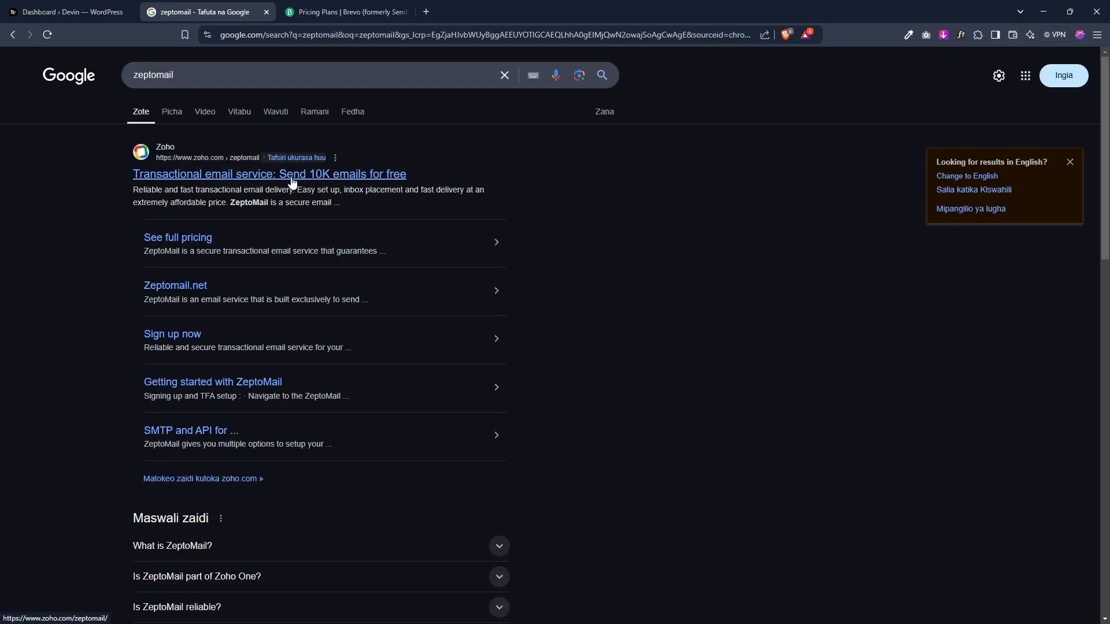
click(504, 246)
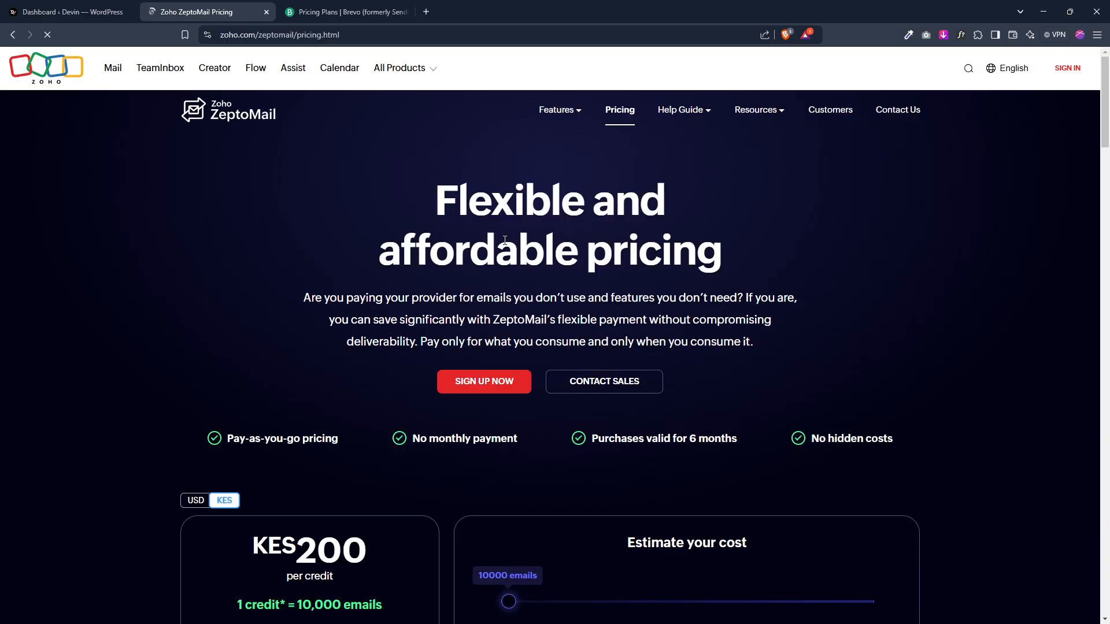
scroll(314, 519, down, 1)
scroll(311, 514, down, 2)
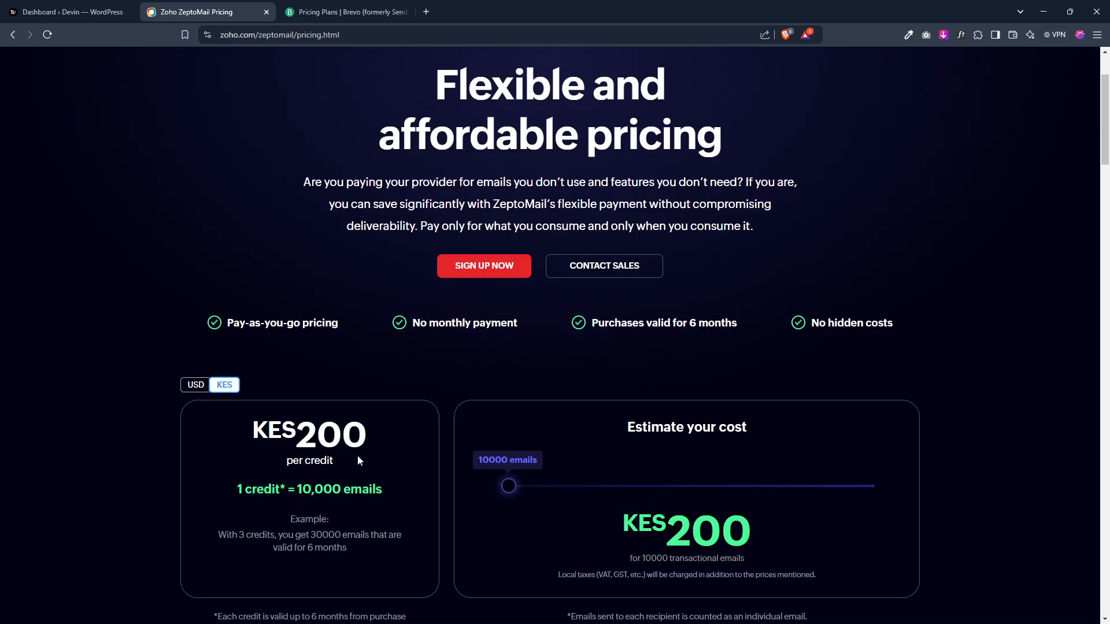
click(345, 12)
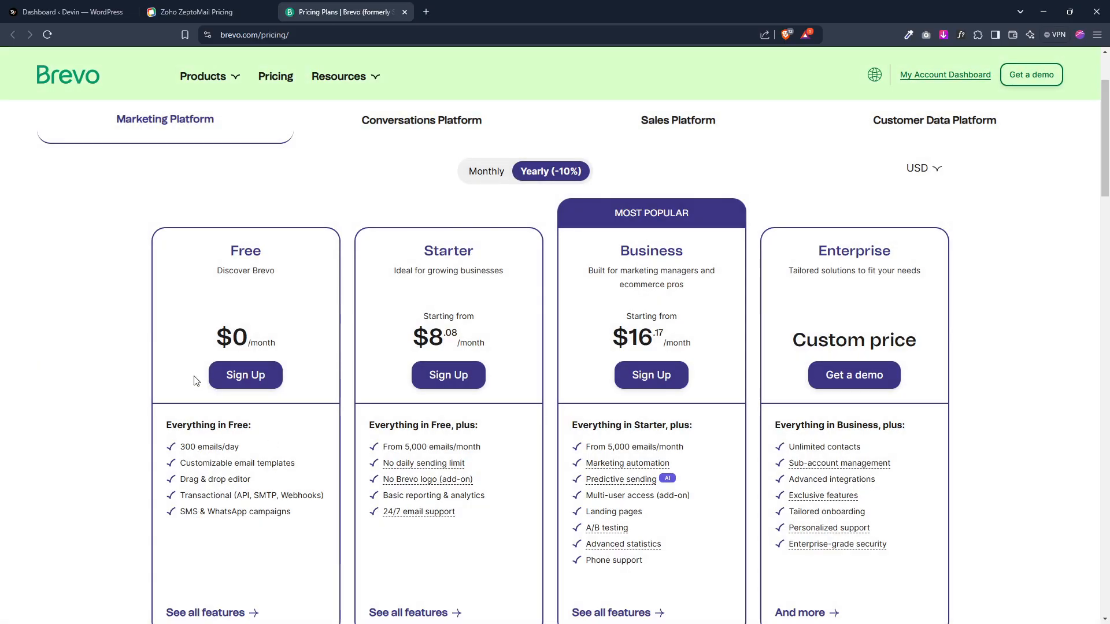
In the WordPress admin, search the plugins to add for WP Mail SMTP and install WP Mail SMTP by WPForms.
click(48, 6)
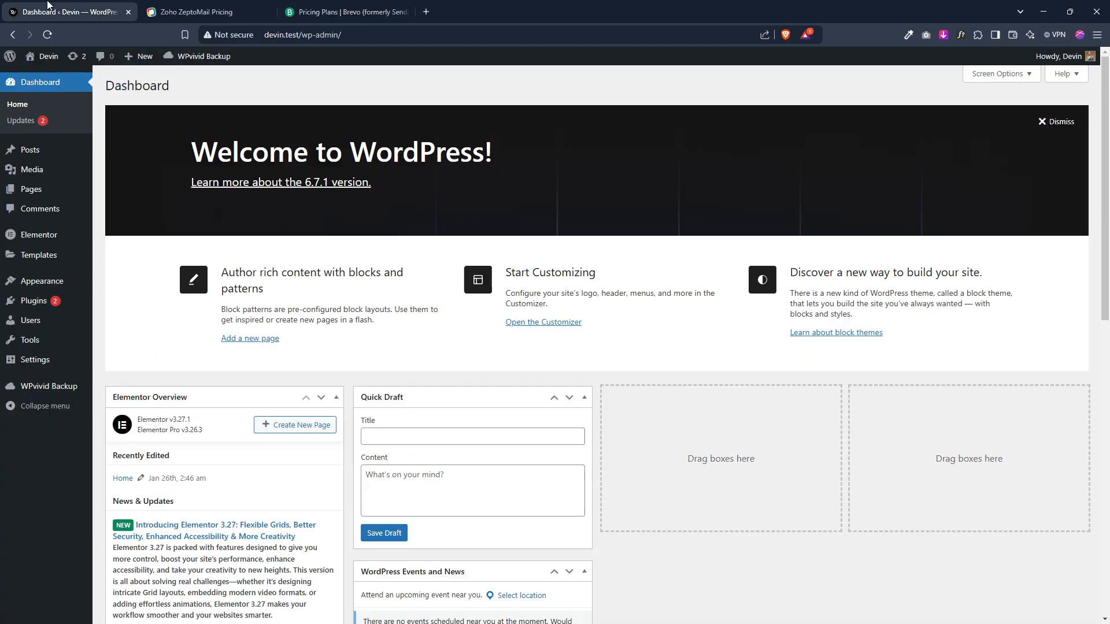
mouse_move(42, 304)
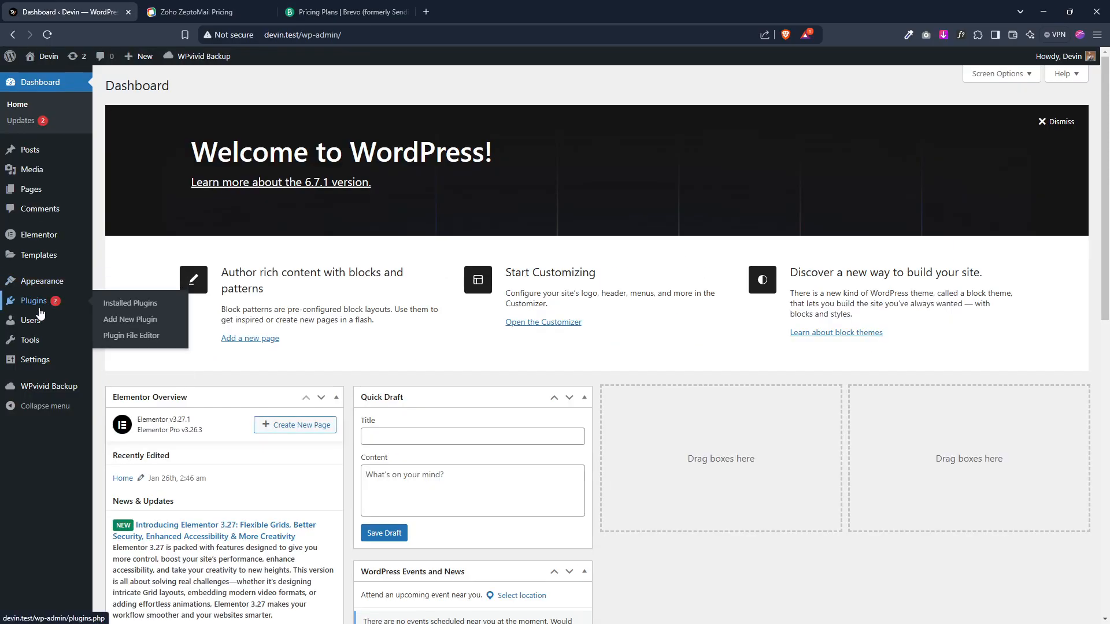
click(117, 320)
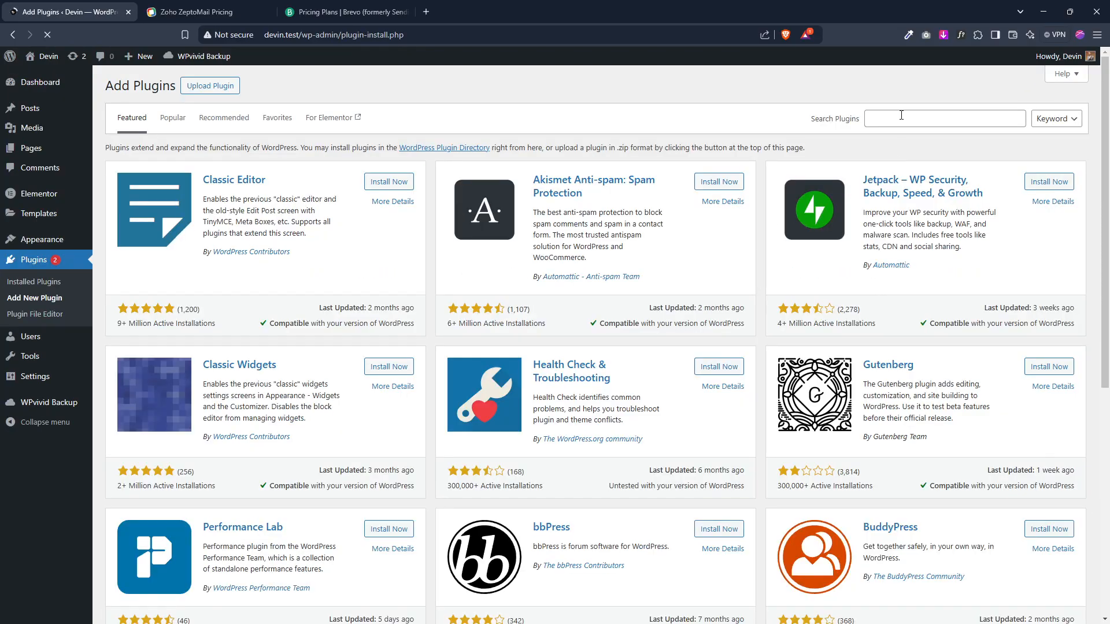
click(902, 115)
text(WP M)
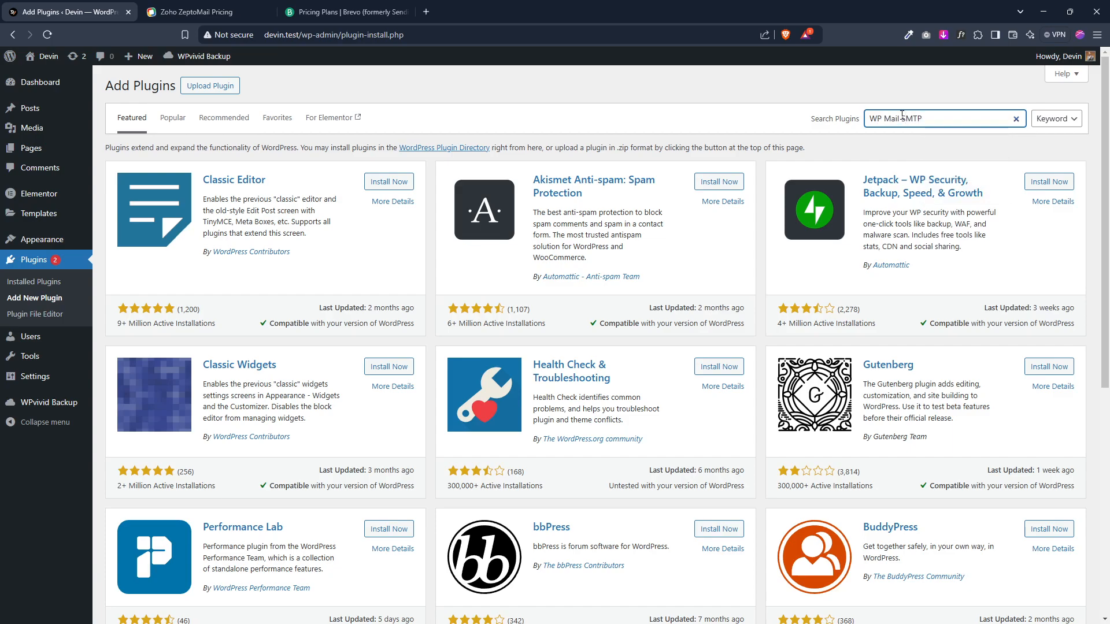
text(ail SMTP)
key(Return)
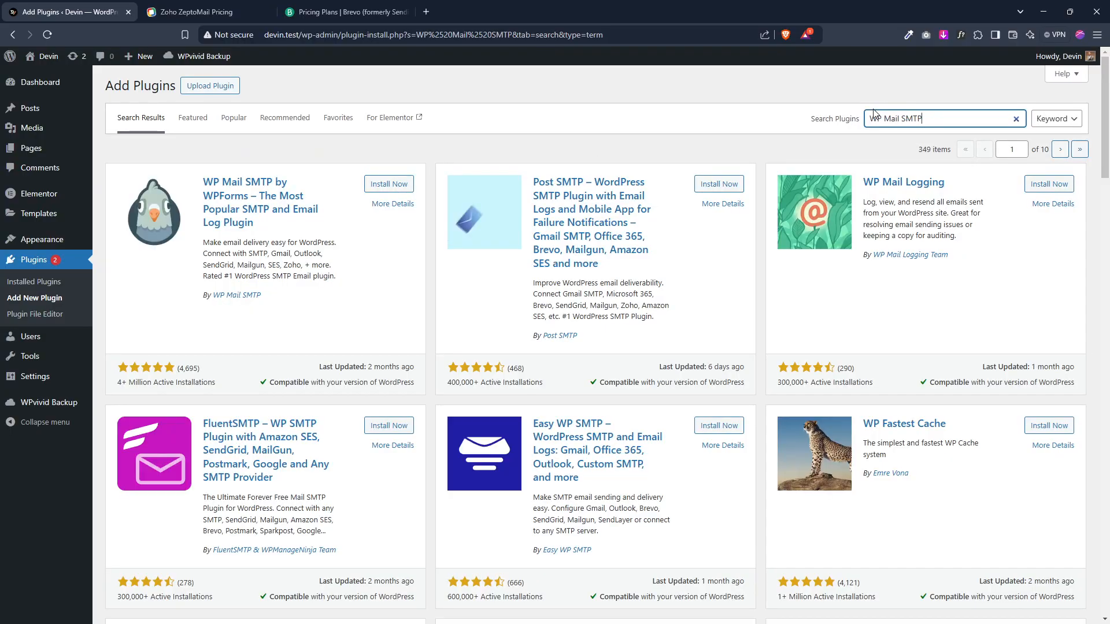
click(379, 186)
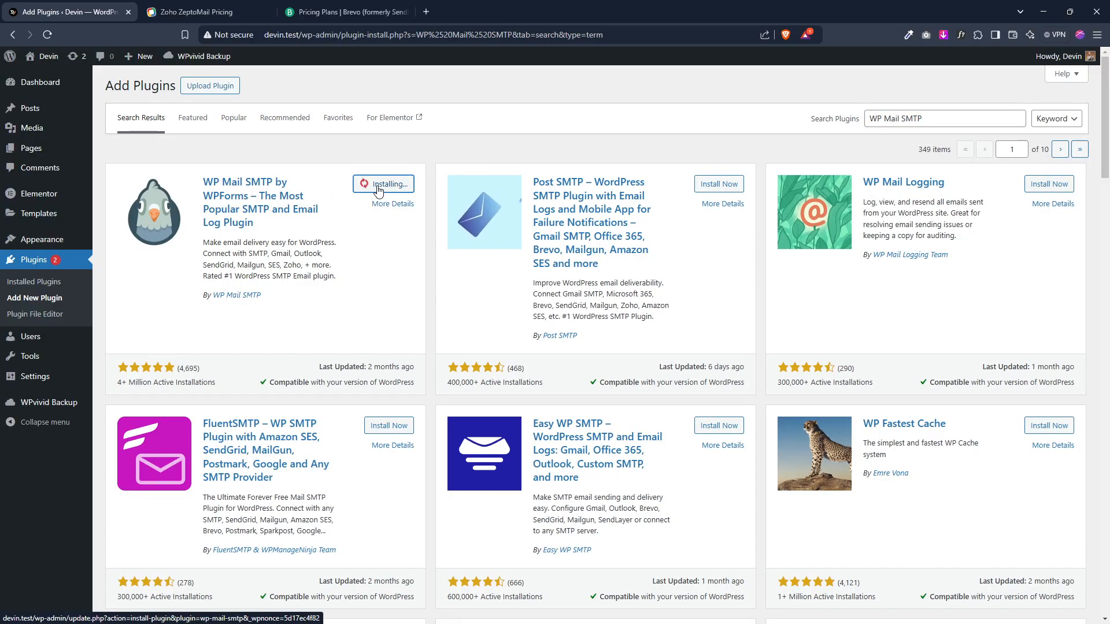
Open the Brevo account dashboard and go to the Senders, Domains & Dedicated IPs settings.
click(345, 12)
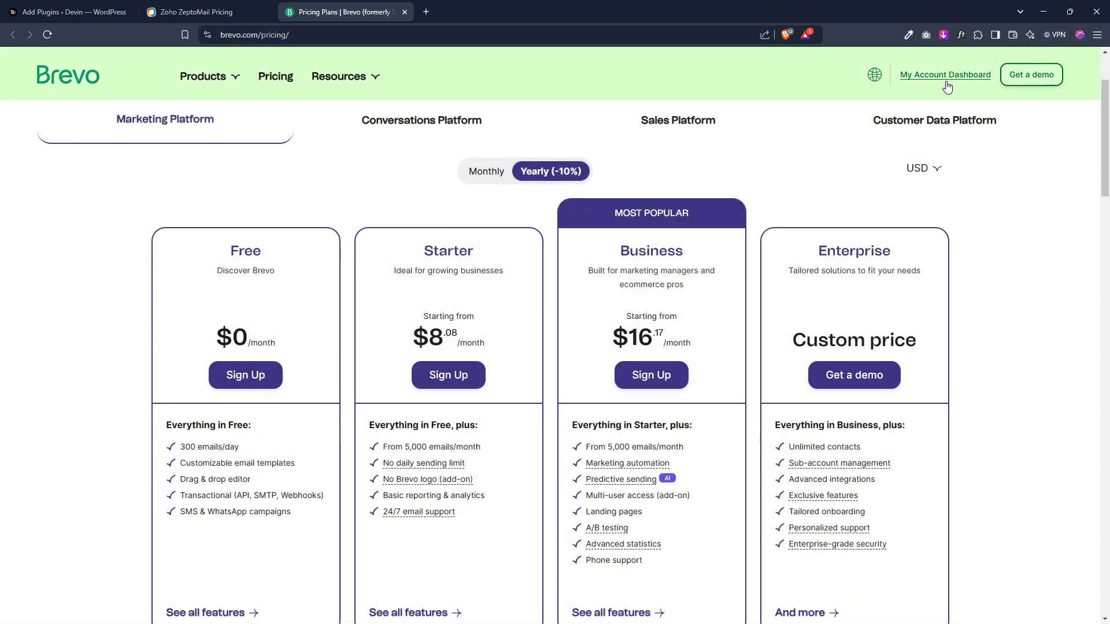
click(946, 78)
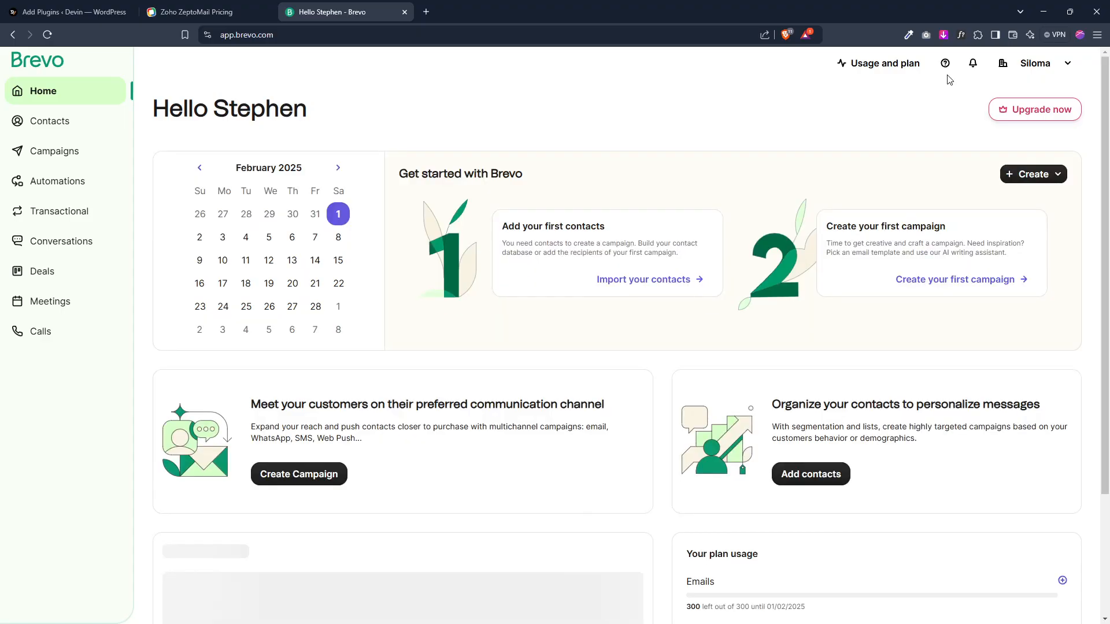
click(1046, 69)
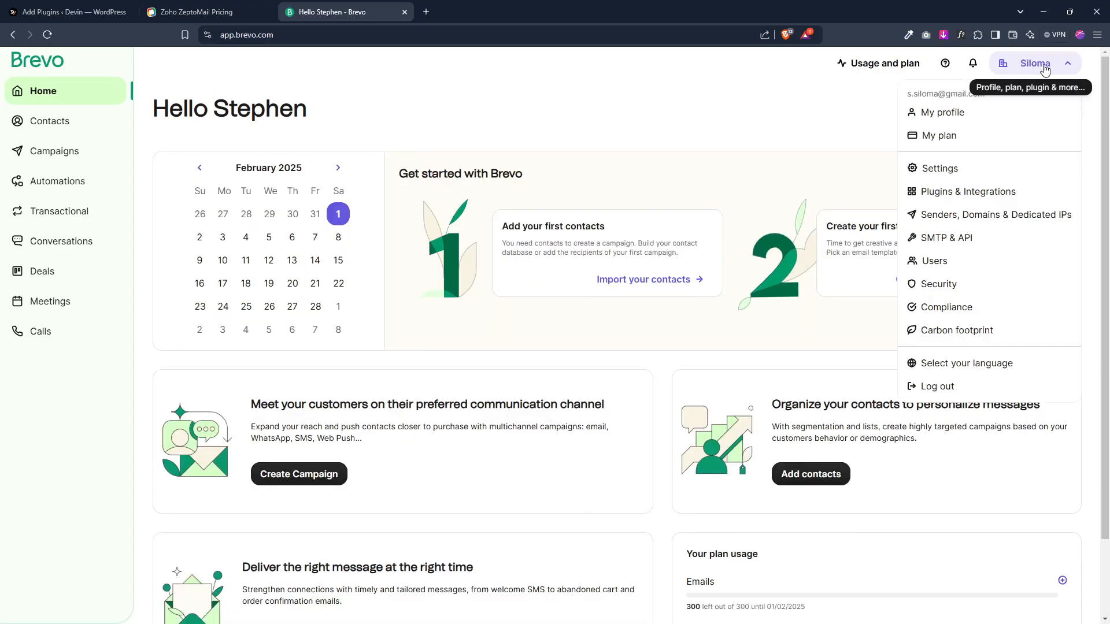
click(991, 225)
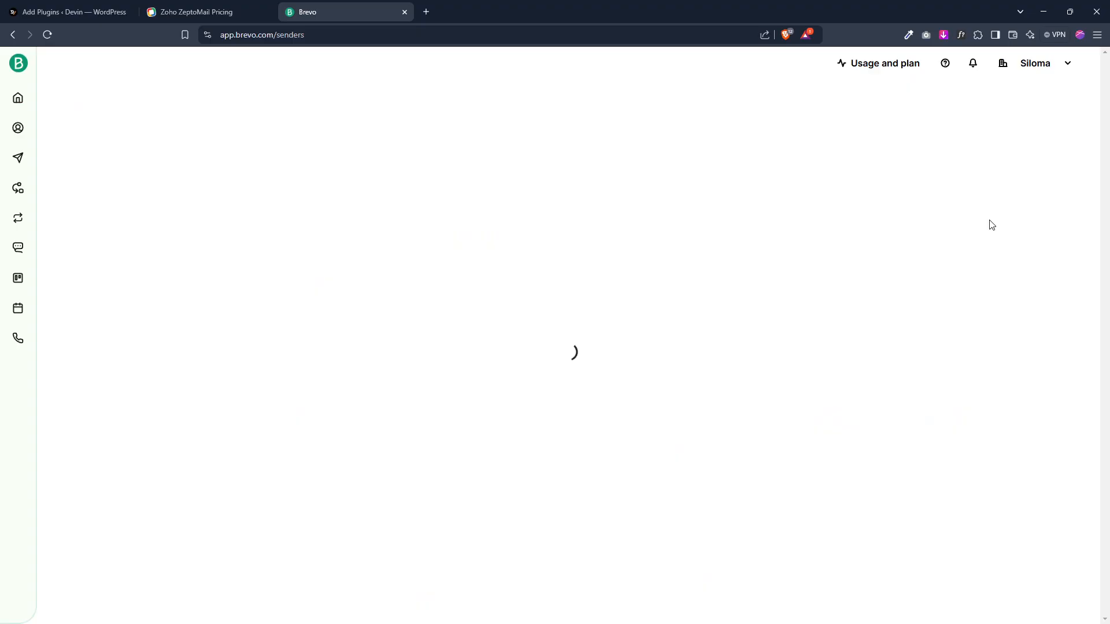
Load elementor.co.ke/cpanel in place of the ZeptoMail pricing page, and return to the Brevo senders page.
click(212, 16)
click(275, 38)
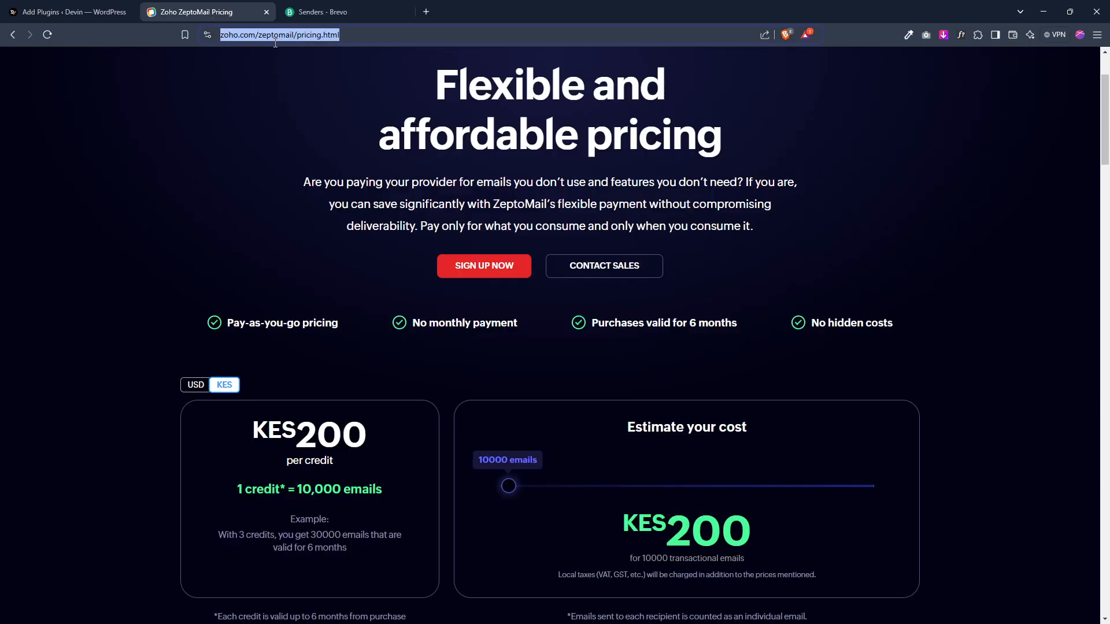
text(elementor)
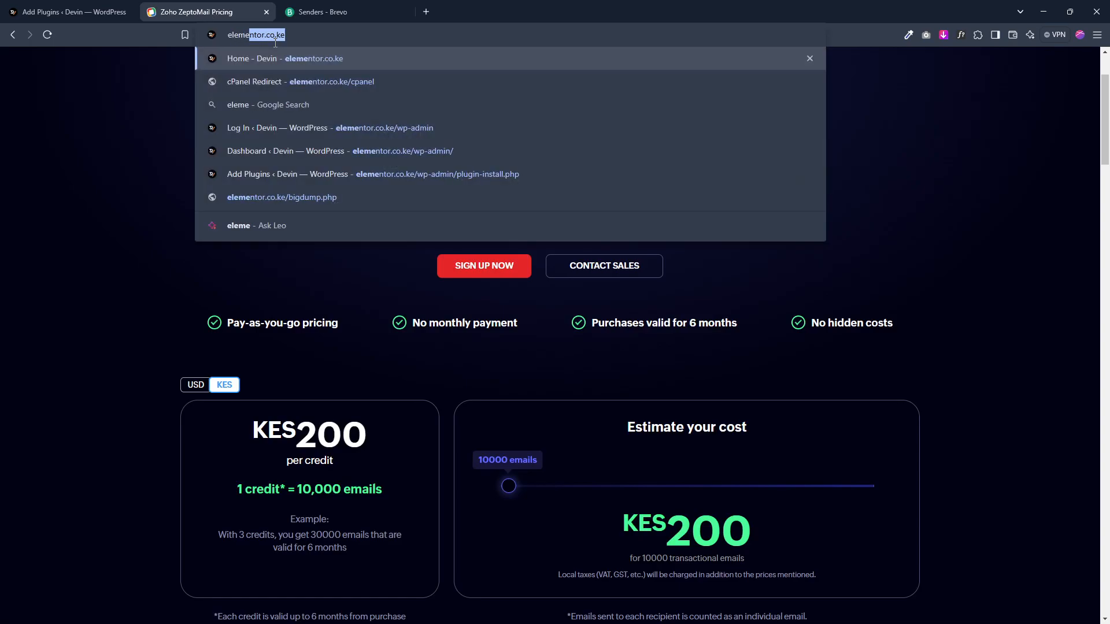
text(.co.ke/cpane)
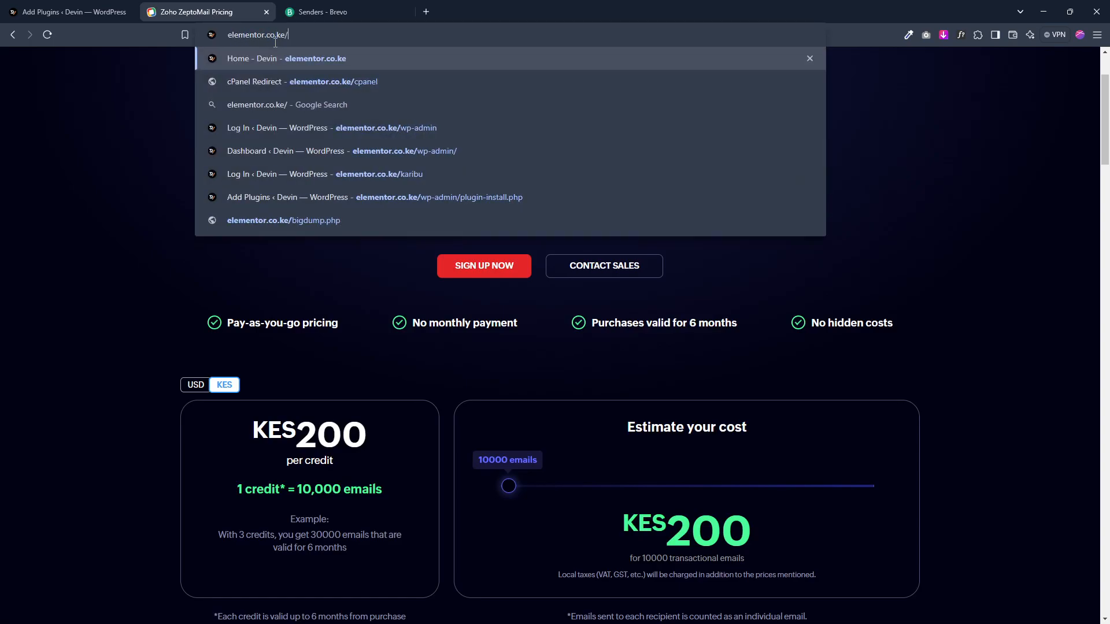
text(l)
key(Return)
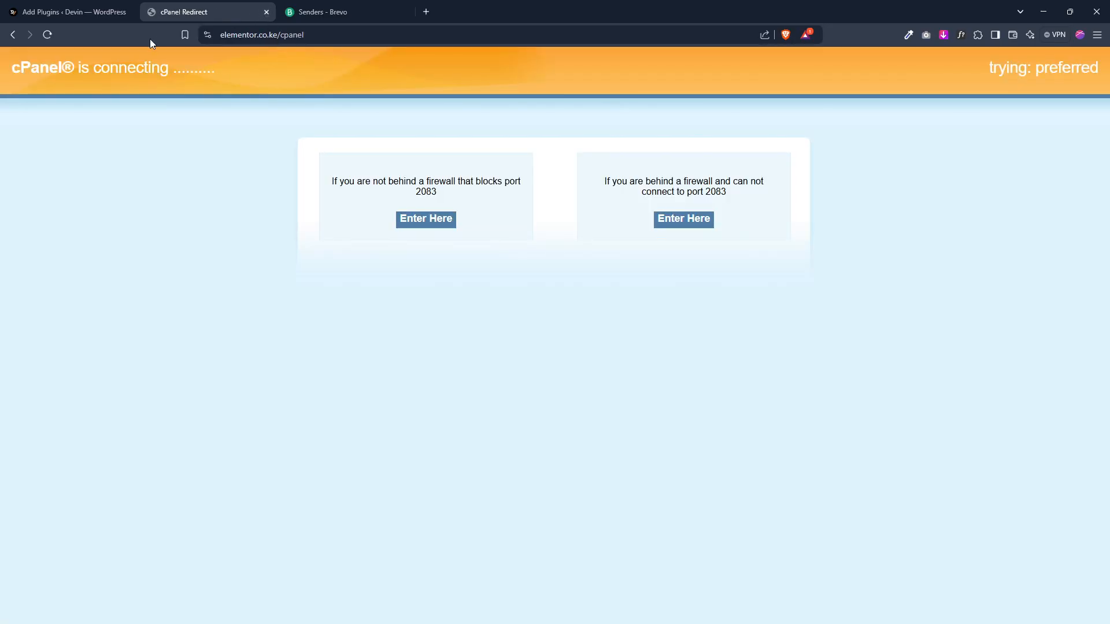
click(304, 10)
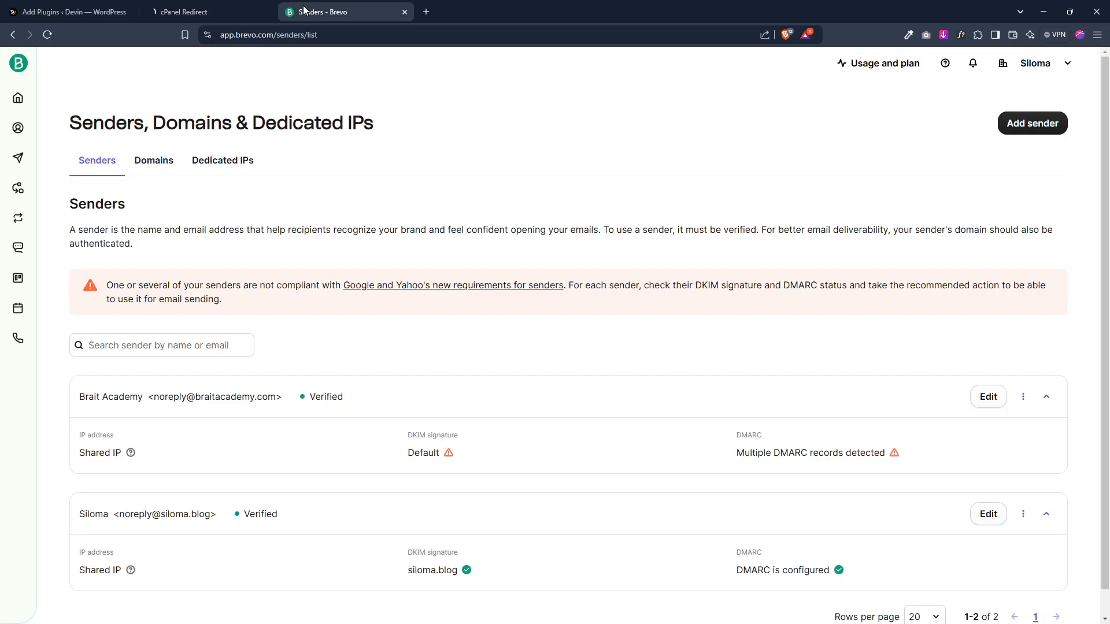
scroll(417, 339, down, 1)
click(1024, 99)
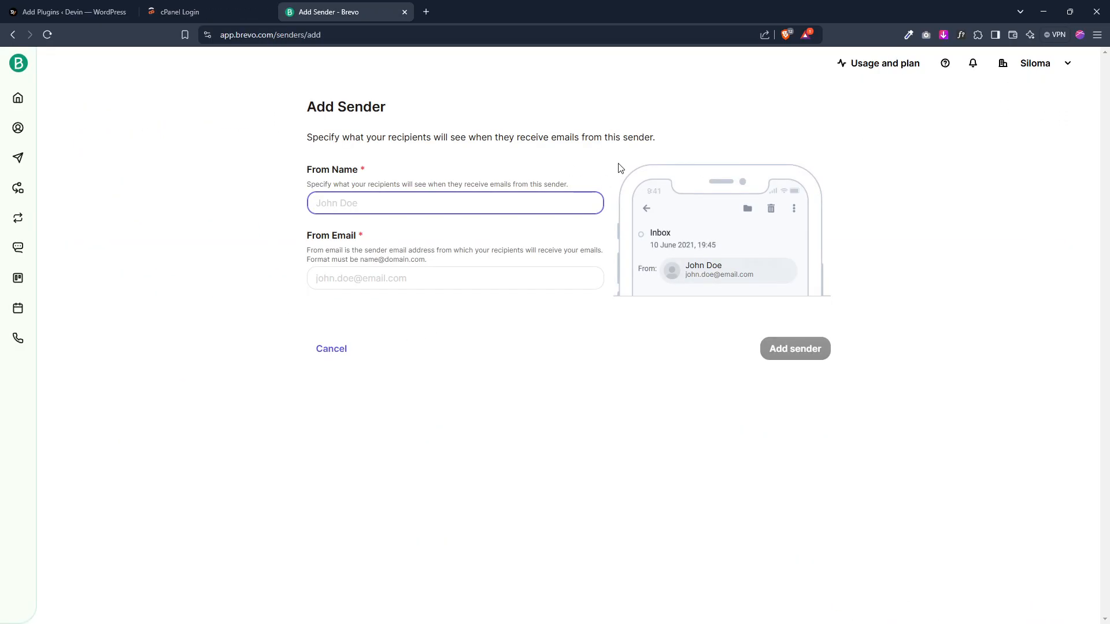
click(323, 348)
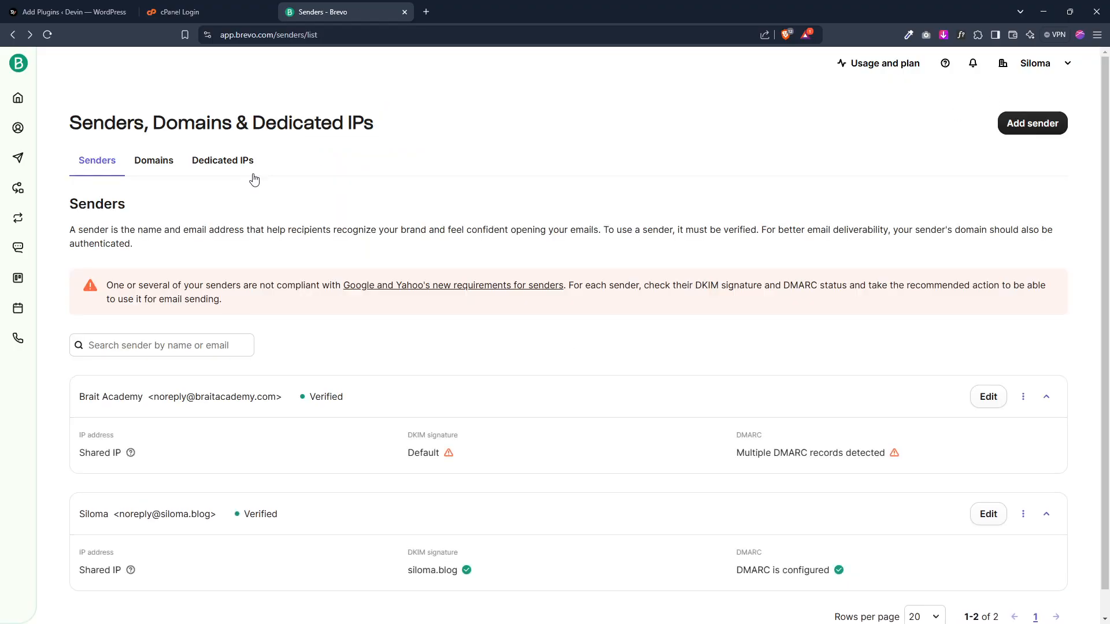
Add elementor.co.ke as a new email domain in Brevo's domain settings.
click(155, 169)
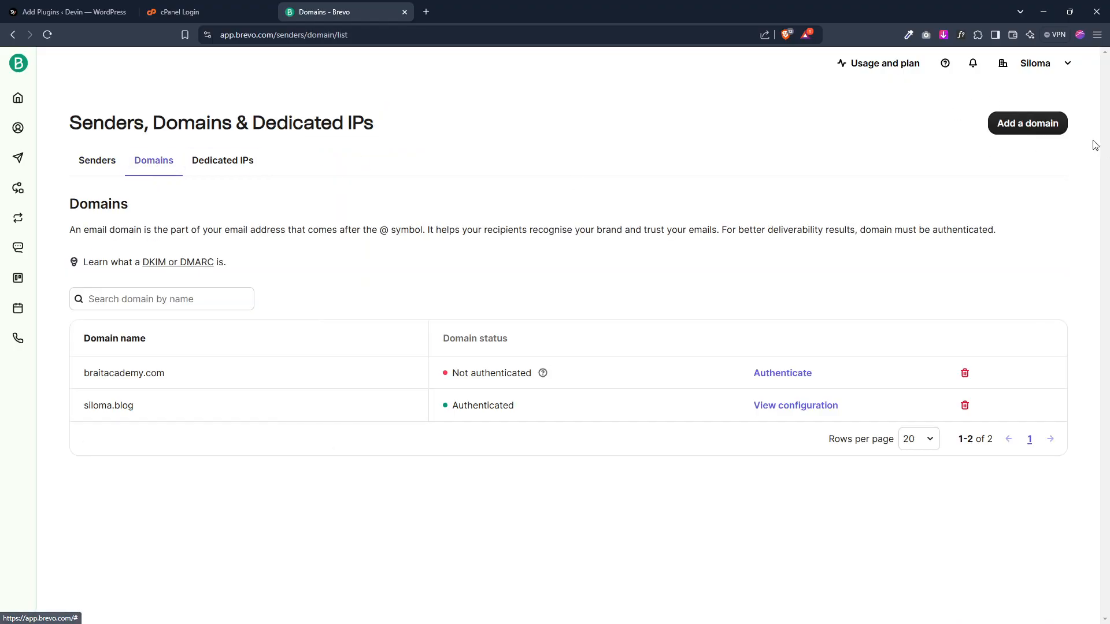
click(1005, 123)
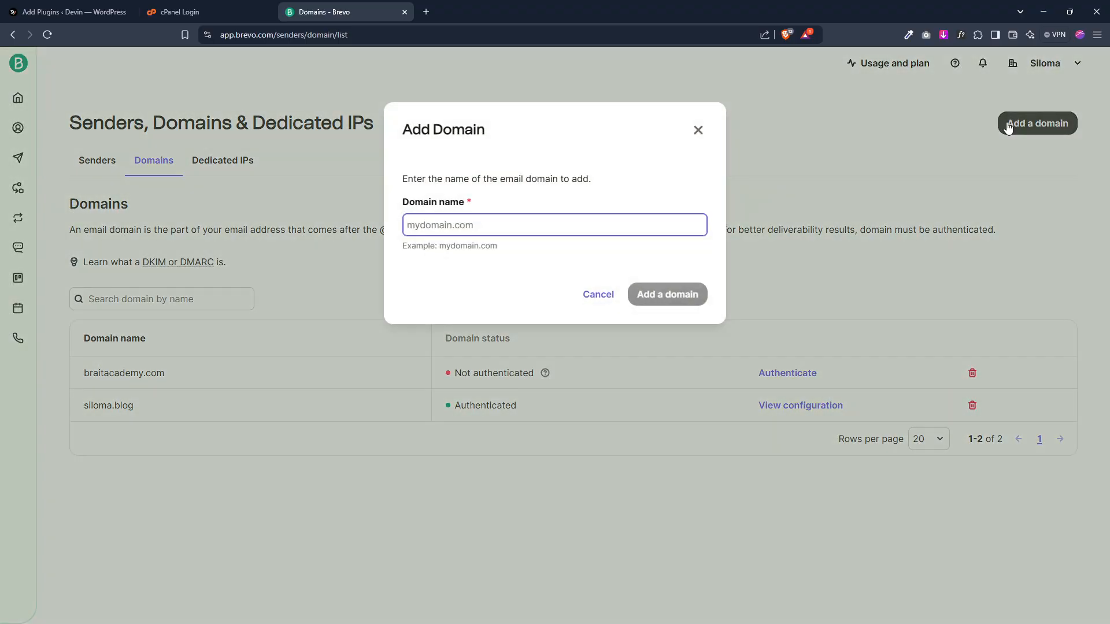
text(elementor.co.ke)
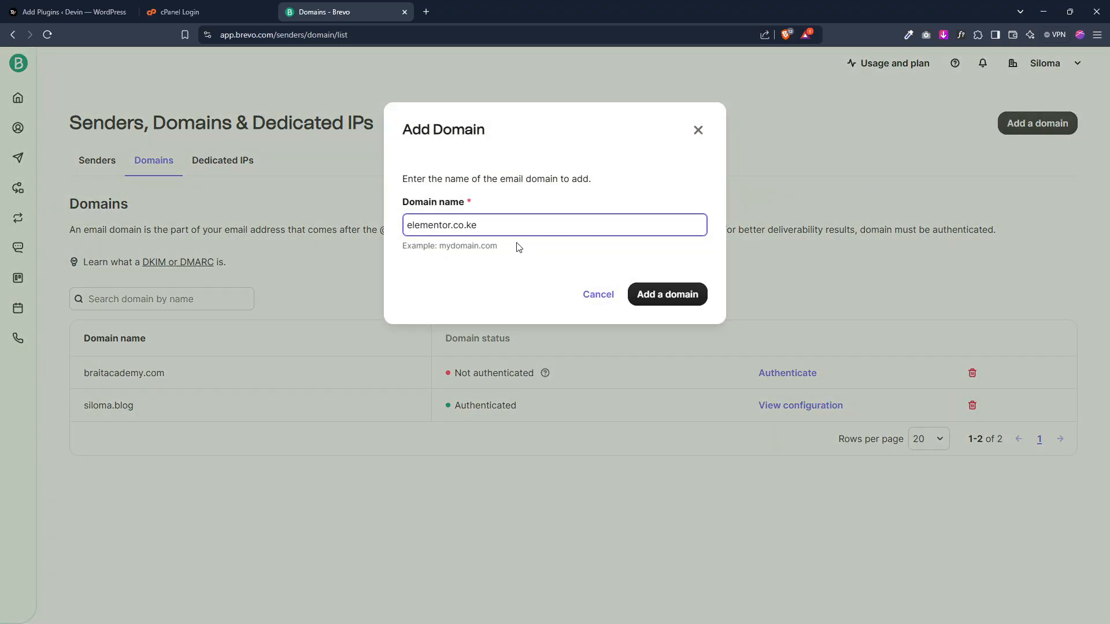
click(666, 298)
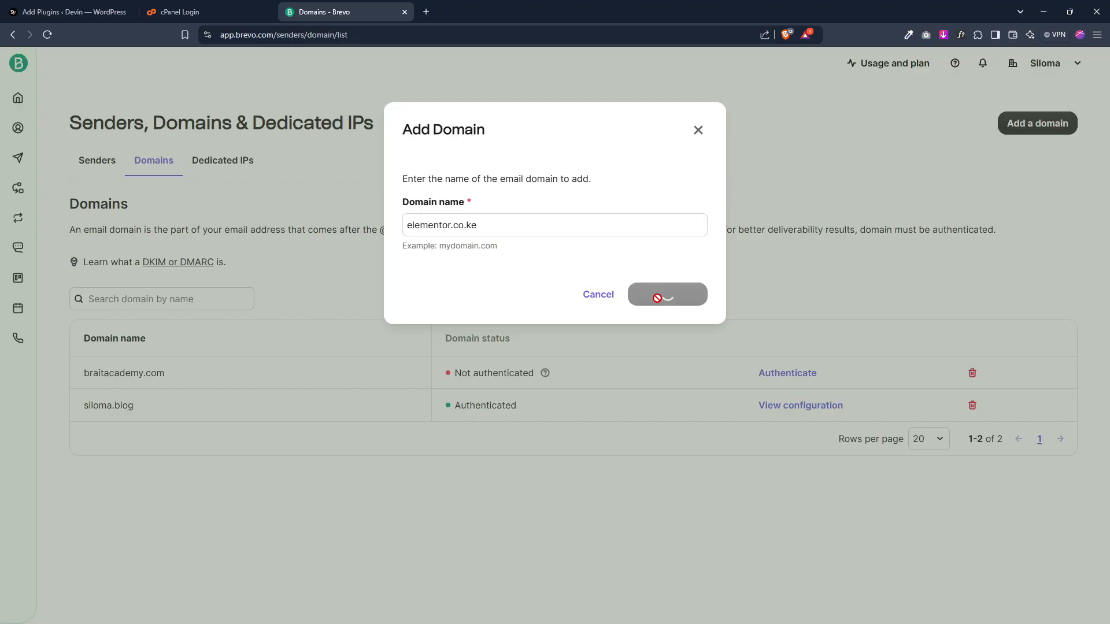
Log in to cPanel with the account's username and password, and return to the WordPress Add Plugins page.
click(218, 5)
click(556, 201)
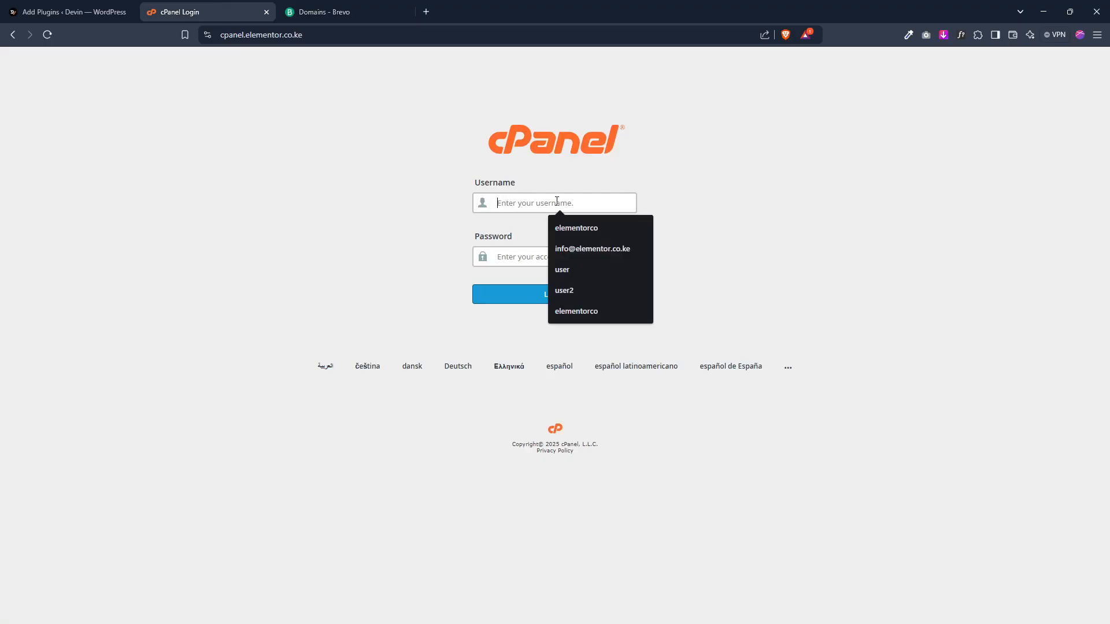
click(579, 236)
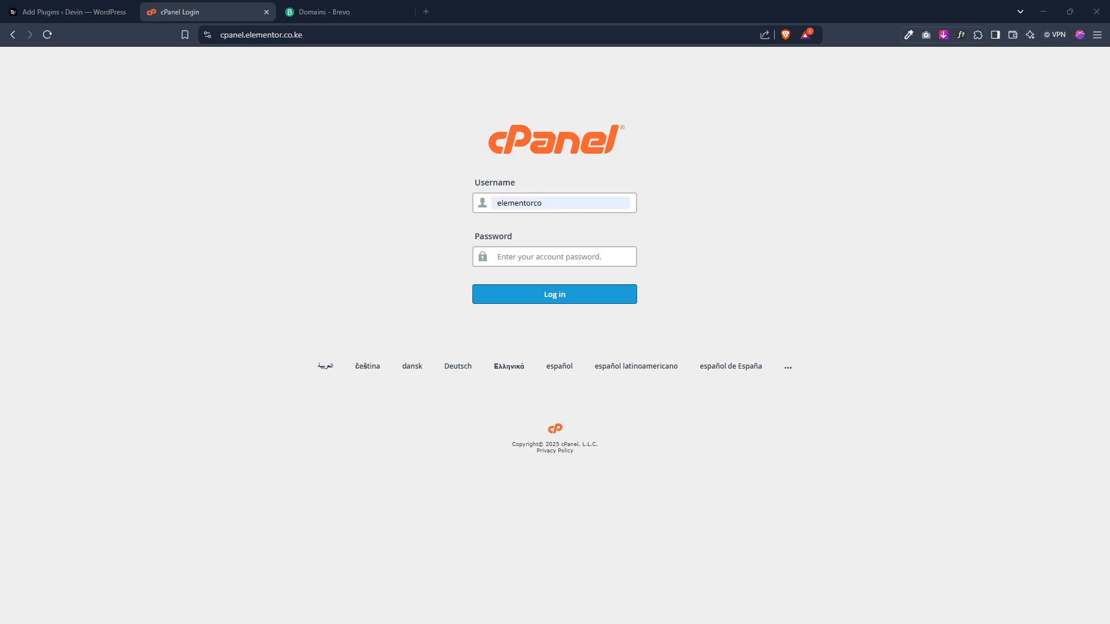
click(520, 258)
key(ctrl+v)
click(536, 291)
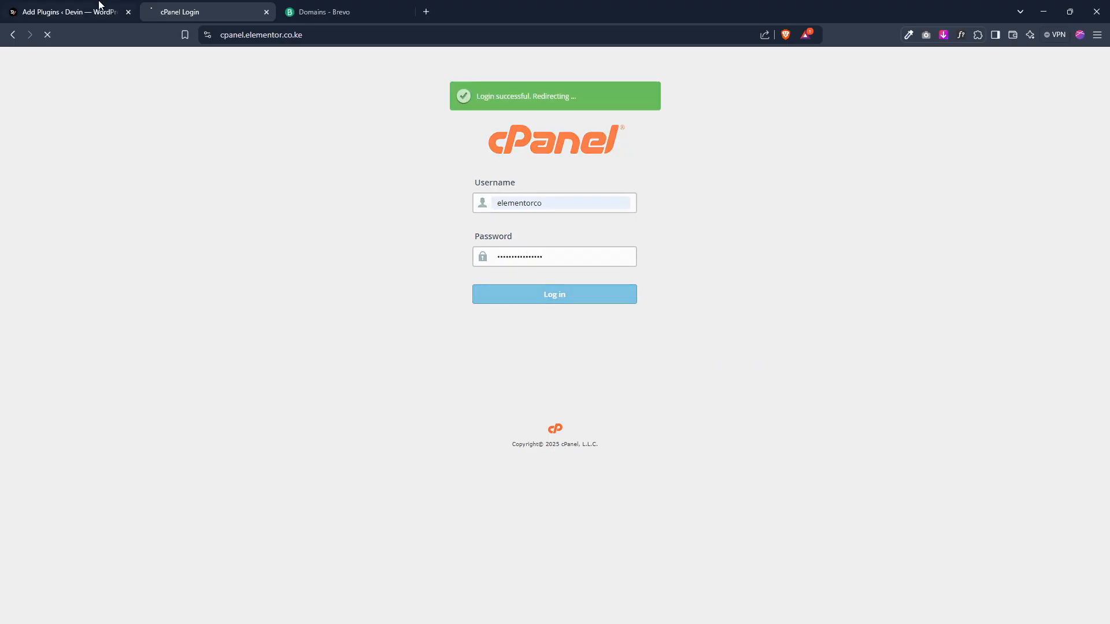
click(77, 7)
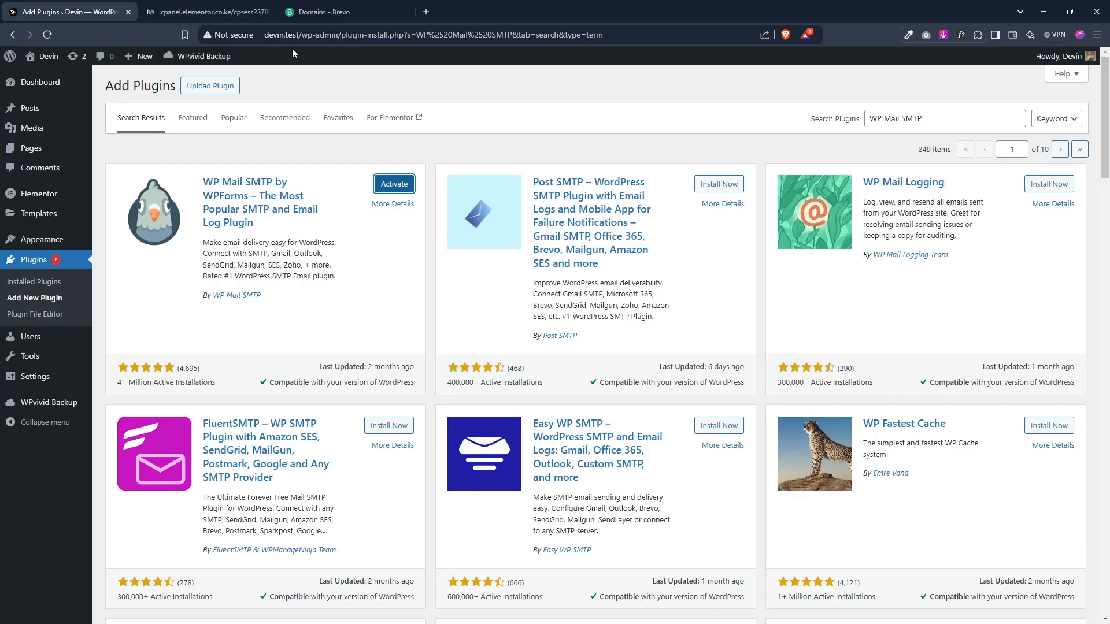
Load the live elementor.co.ke website in place of the local site's Add Plugins page.
click(328, 31)
text(elementor)
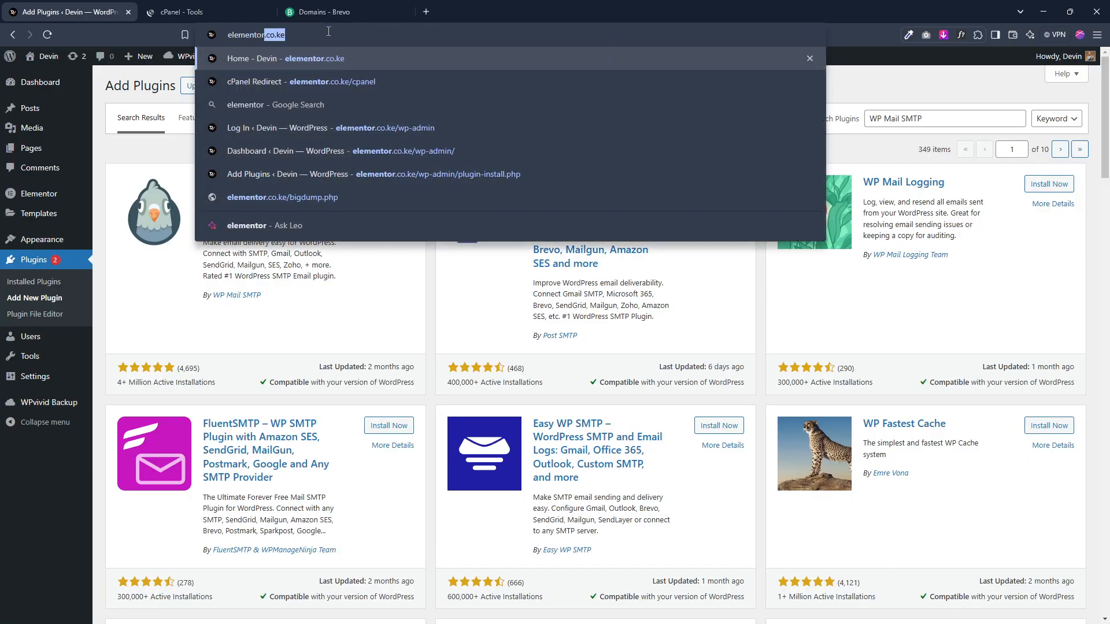
key(Return)
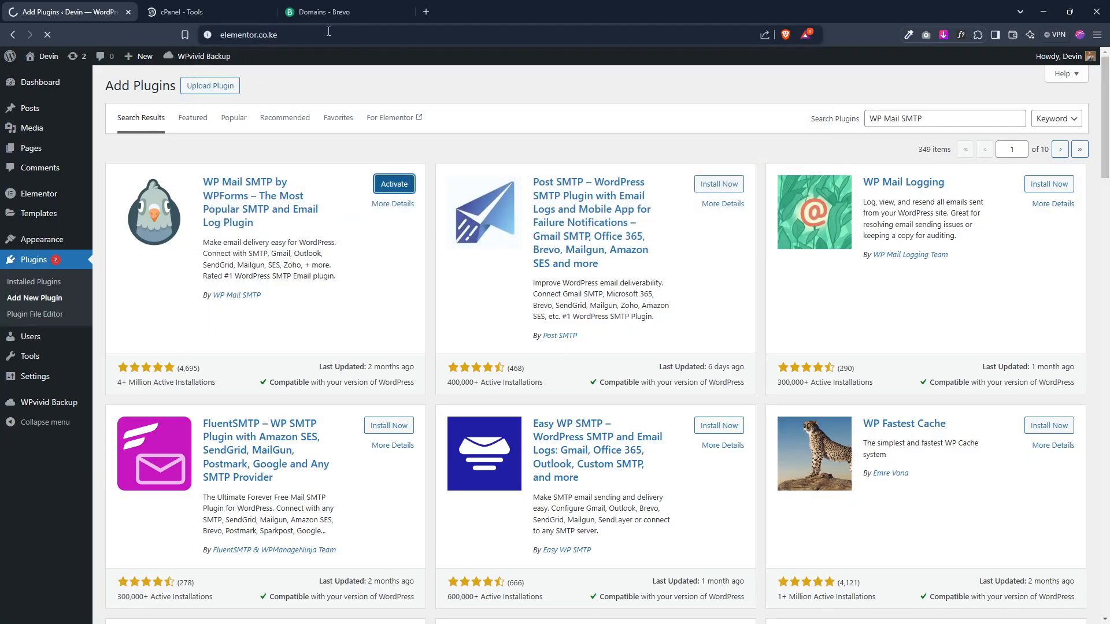
Return to Brevo and continue with the option to authenticate the elementor.co.ke domain yourself.
click(215, 7)
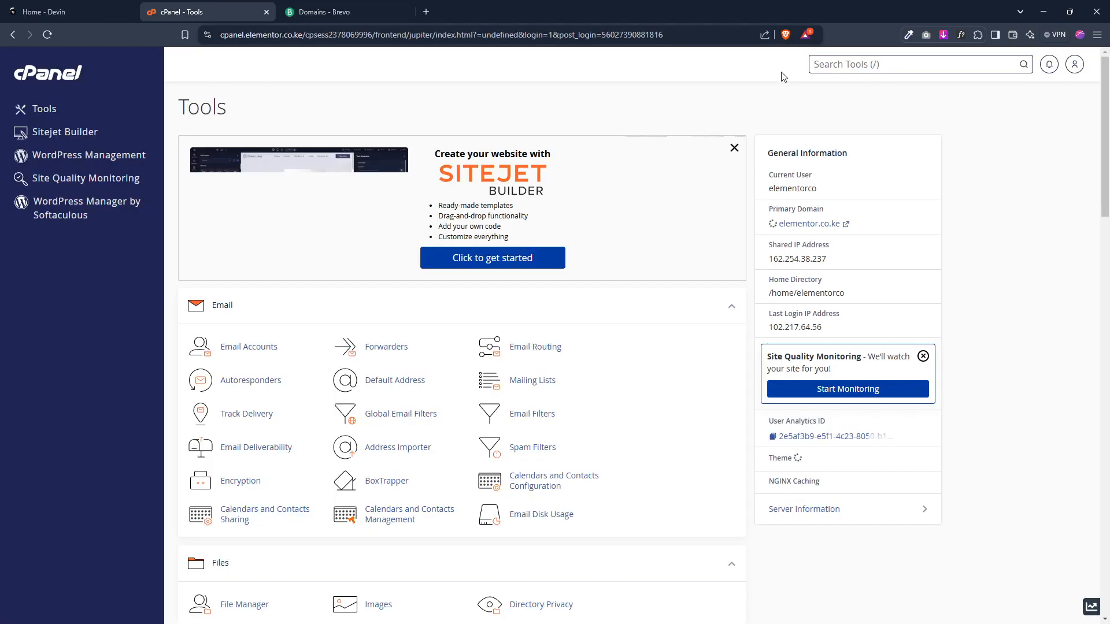
click(323, 11)
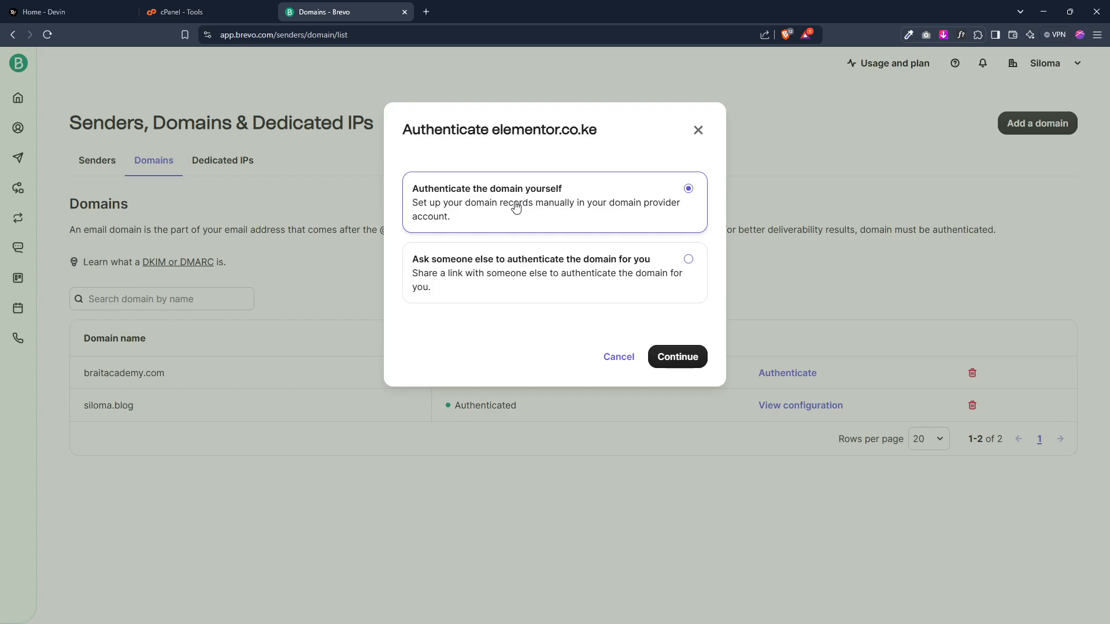
click(701, 360)
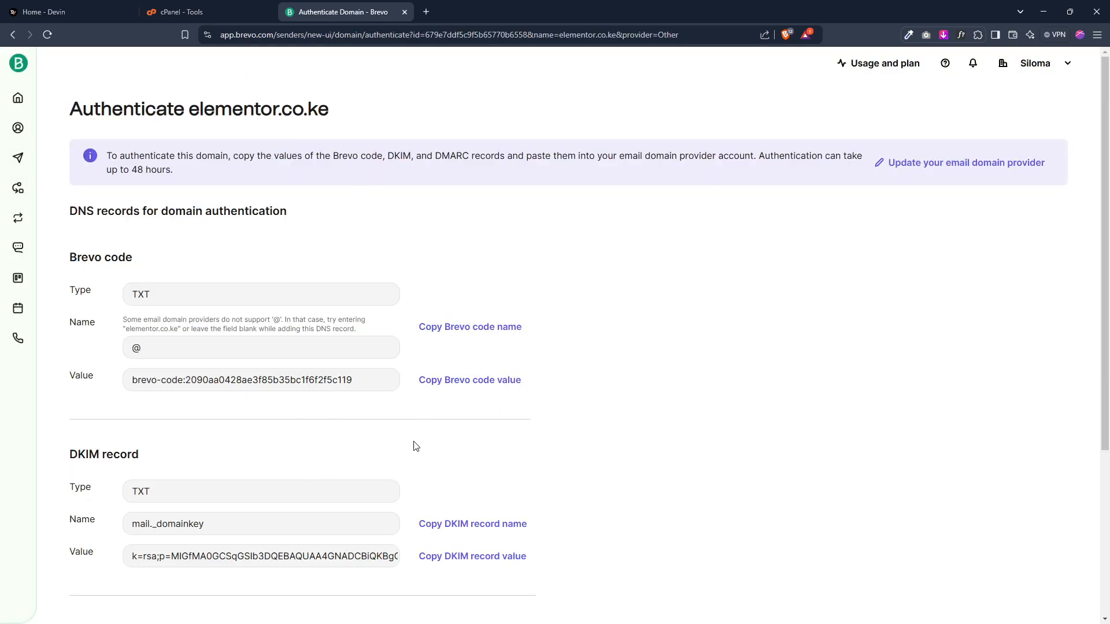
Search cPanel's tools for "dns", open the Zone Editor and manage the zone records of elementor.co.ke.
click(184, 7)
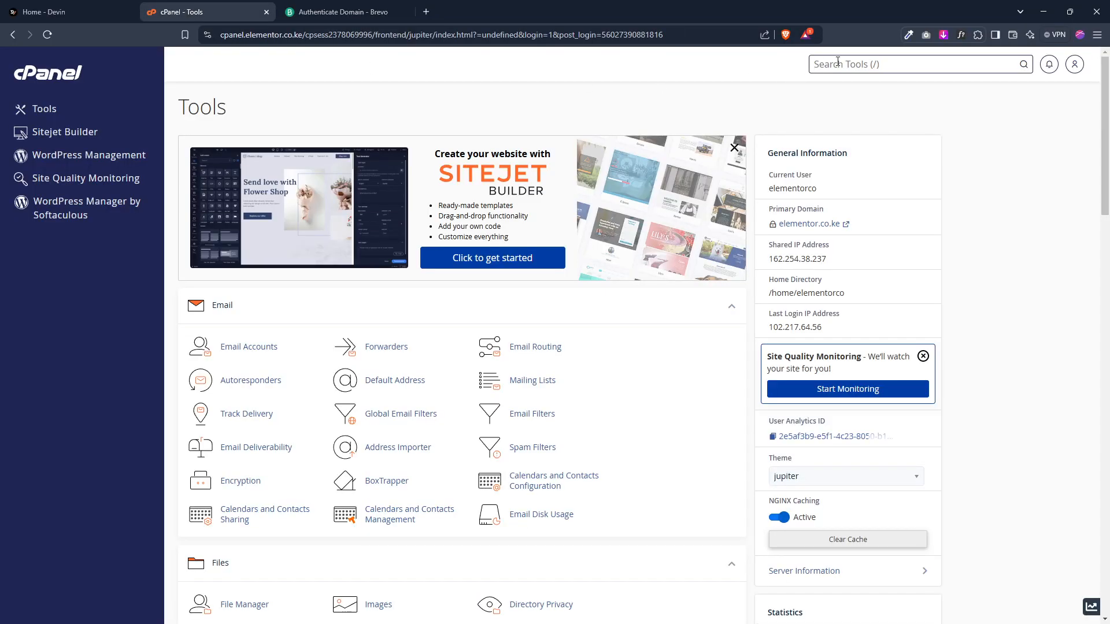
text(dns)
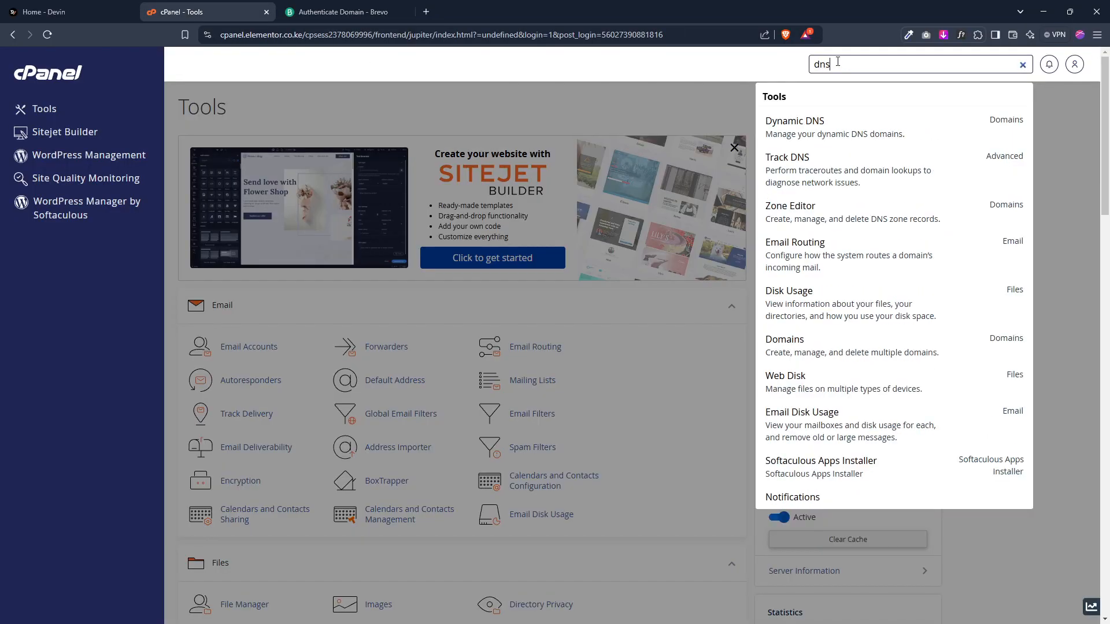
click(813, 218)
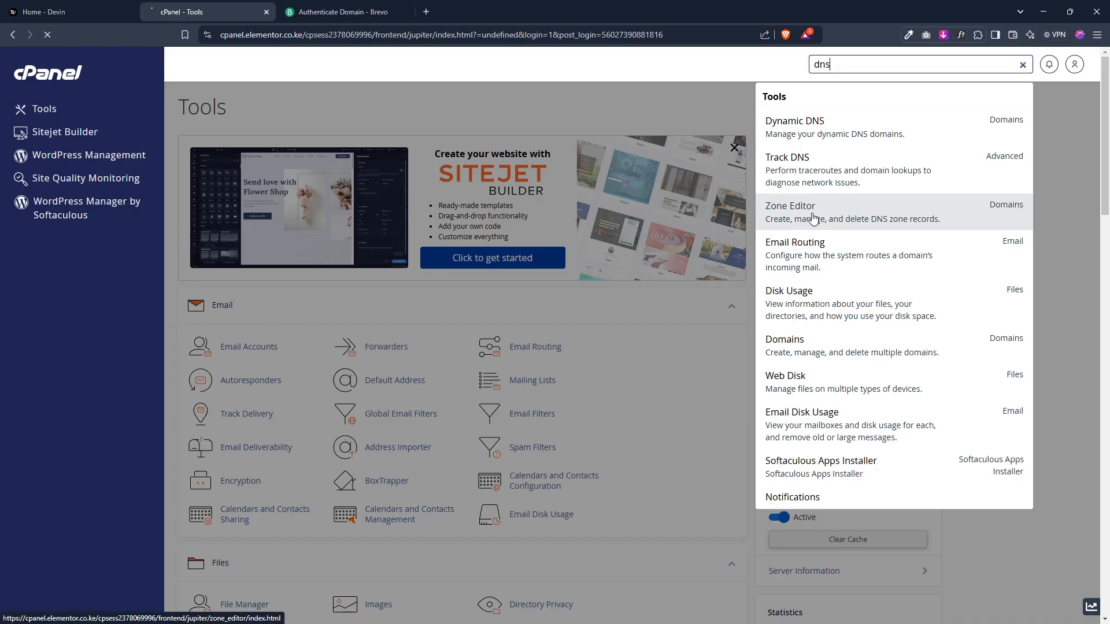
click(343, 11)
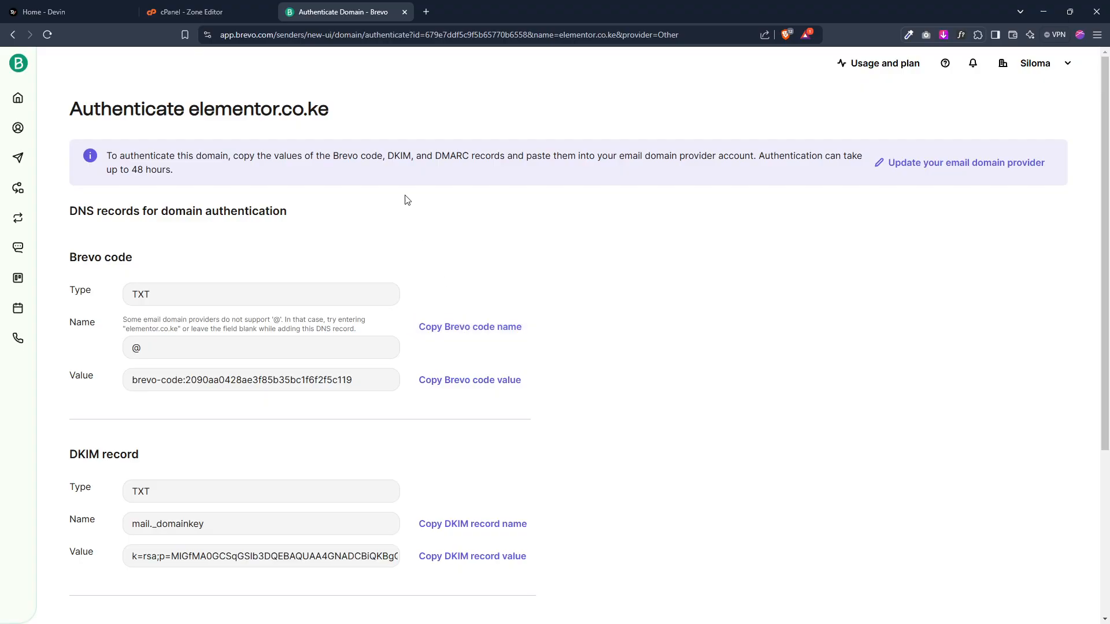
click(202, 5)
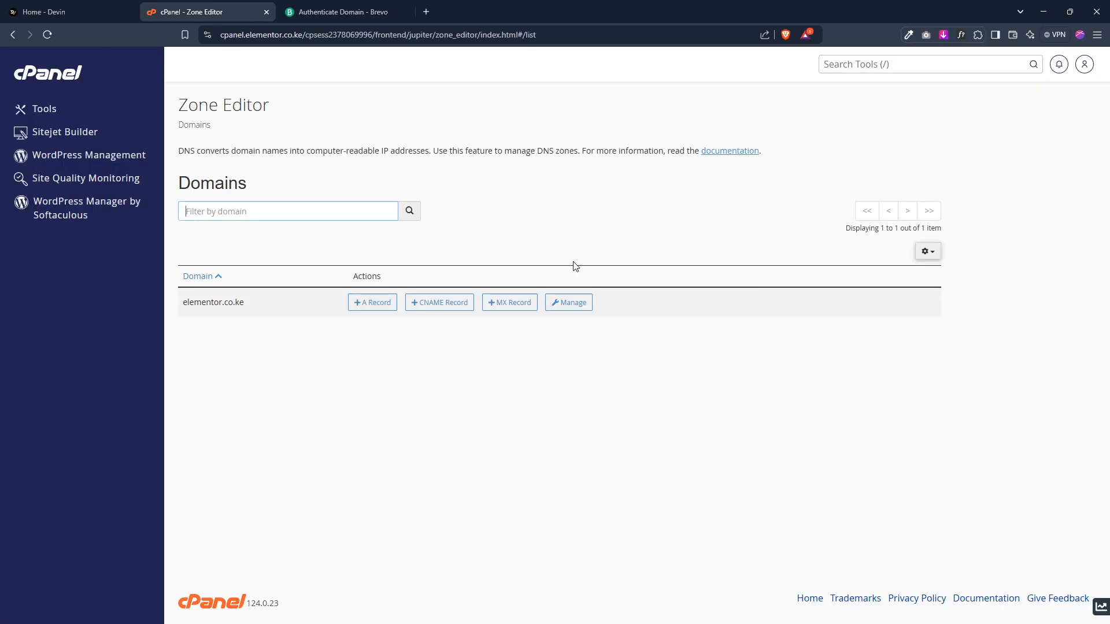
click(585, 308)
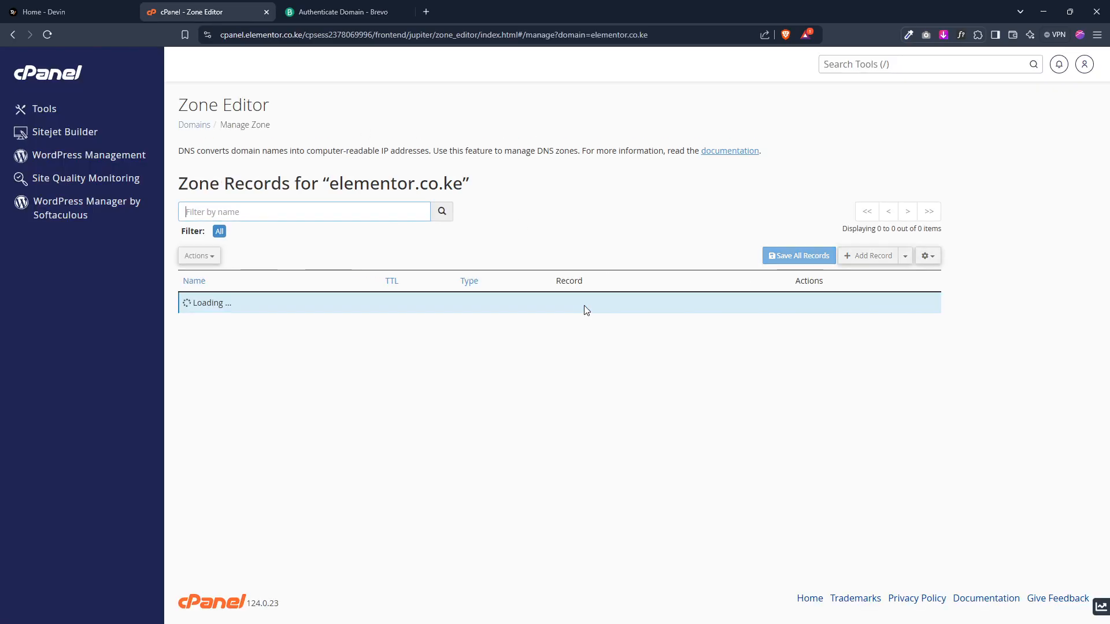
Start a new zone record and name it elementor.co.ke, copying the name from the existing A record.
click(864, 257)
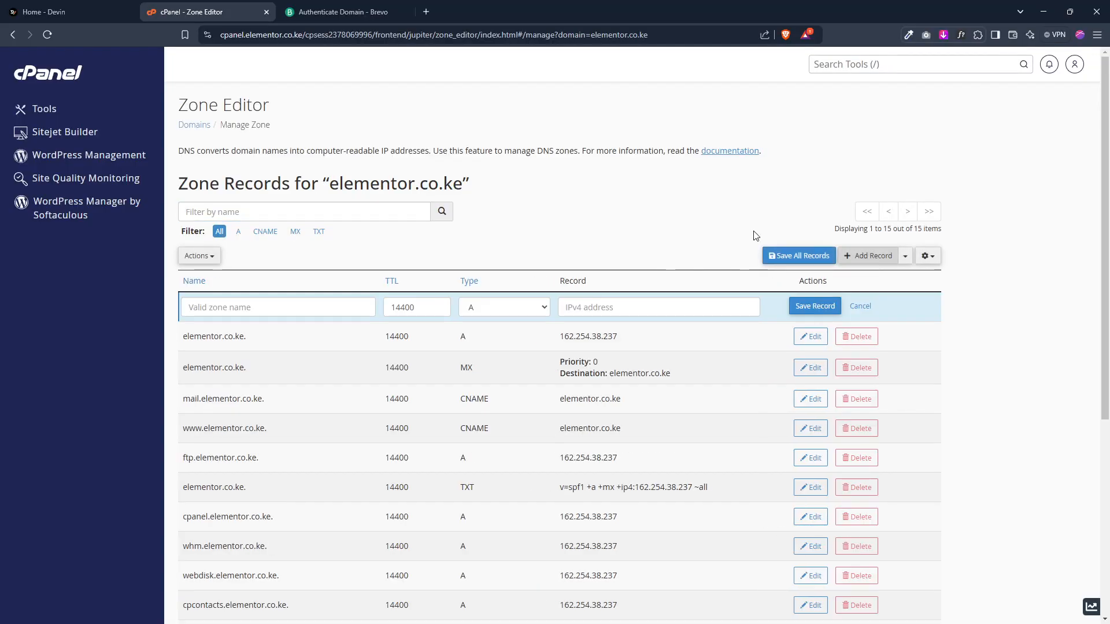
click(326, 7)
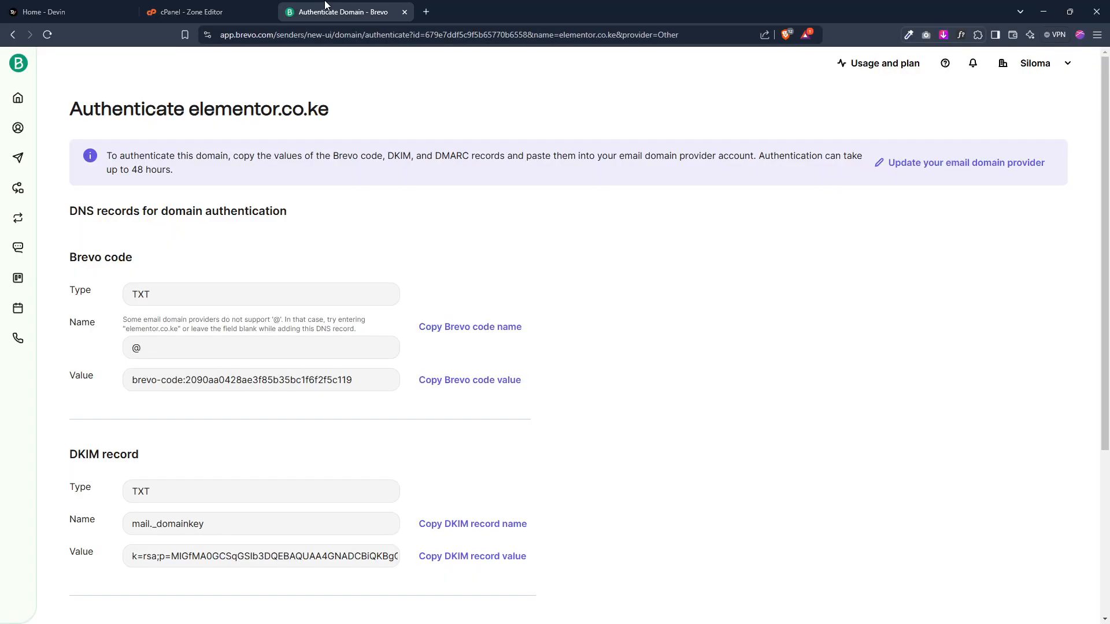
click(480, 386)
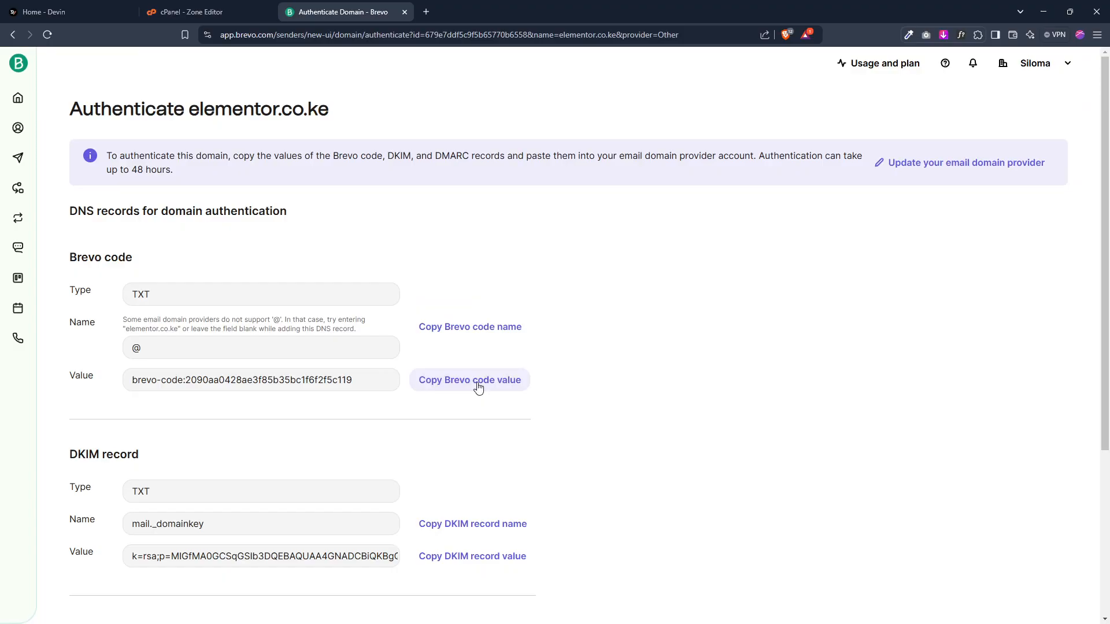
click(191, 12)
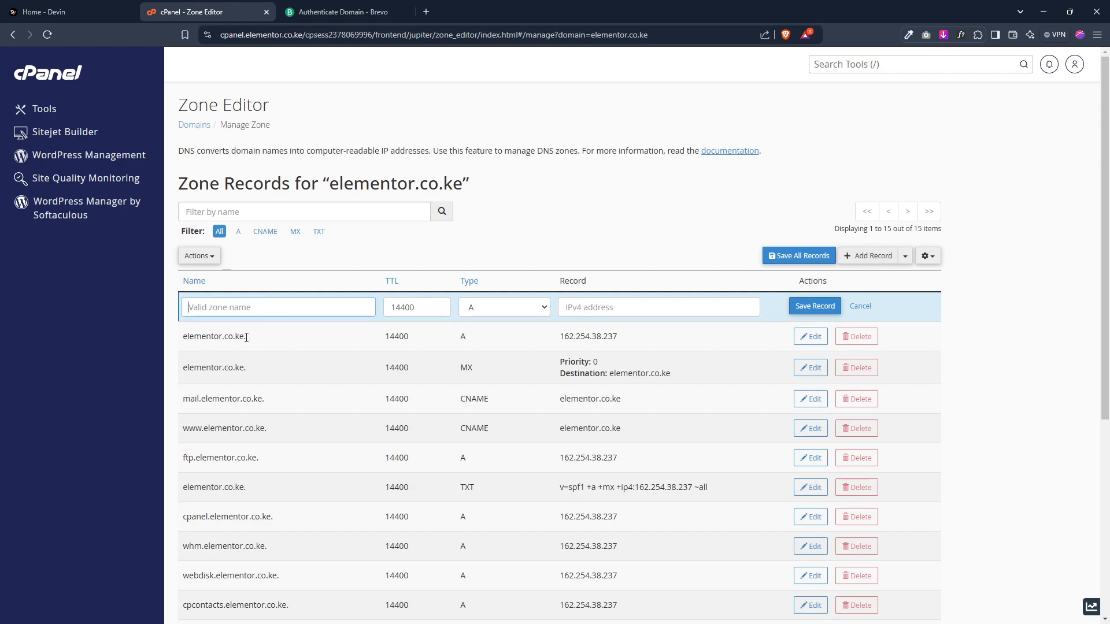
drag(246, 338, 183, 336)
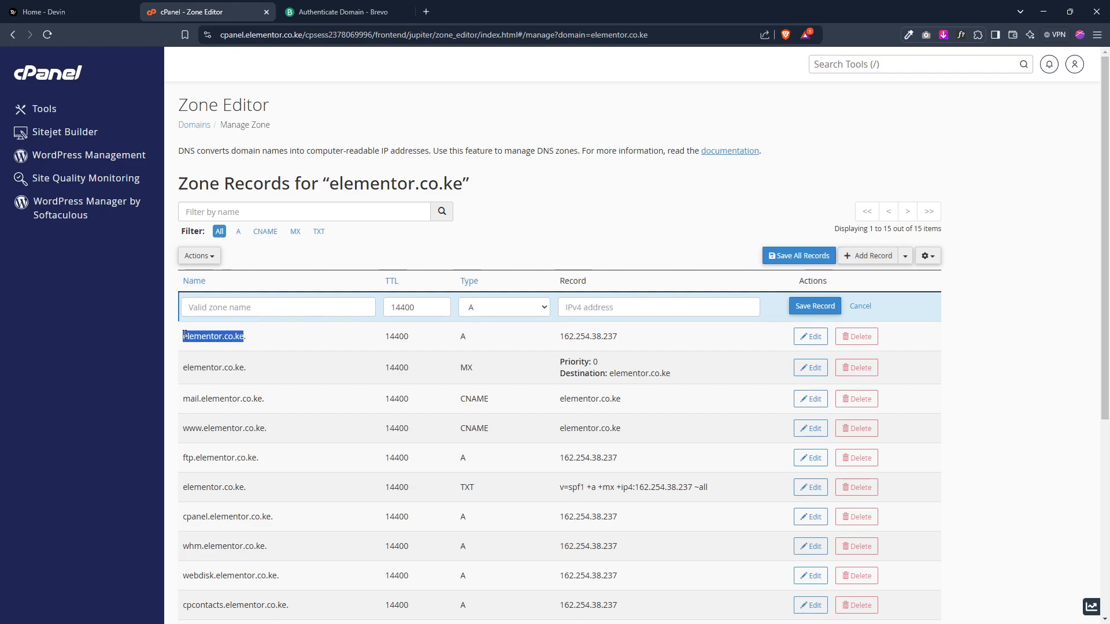
key(ctrl+c)
click(229, 309)
key(ctrl+v)
Set the new elementor.co.ke record's type to TXT, paste the Brevo code value copied from Brevo as its text, and save the record.
click(343, 11)
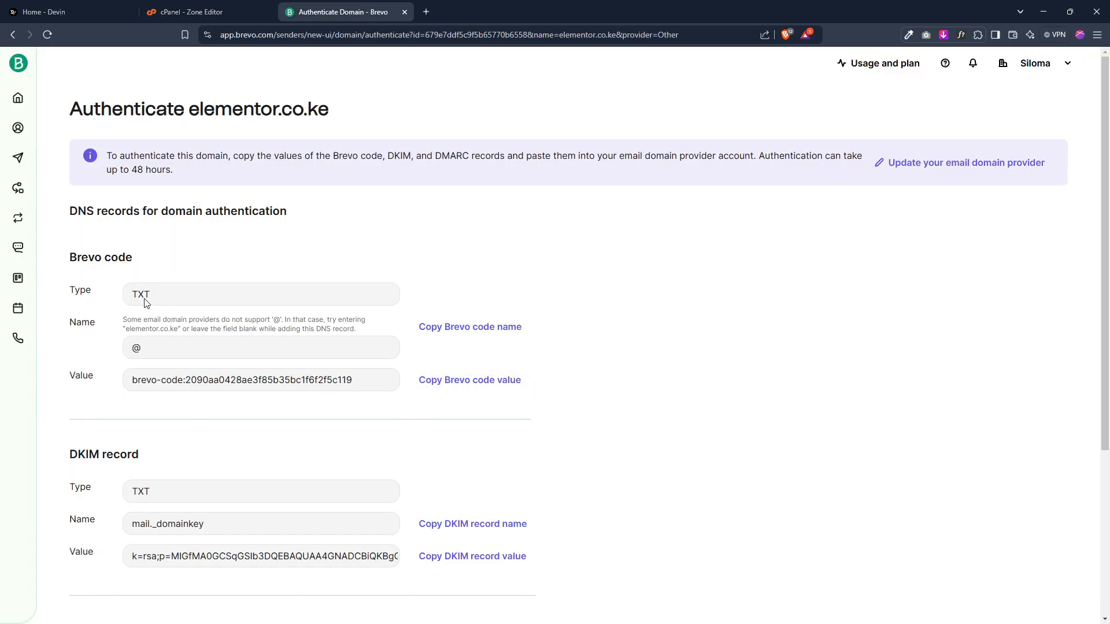
click(468, 380)
click(243, 11)
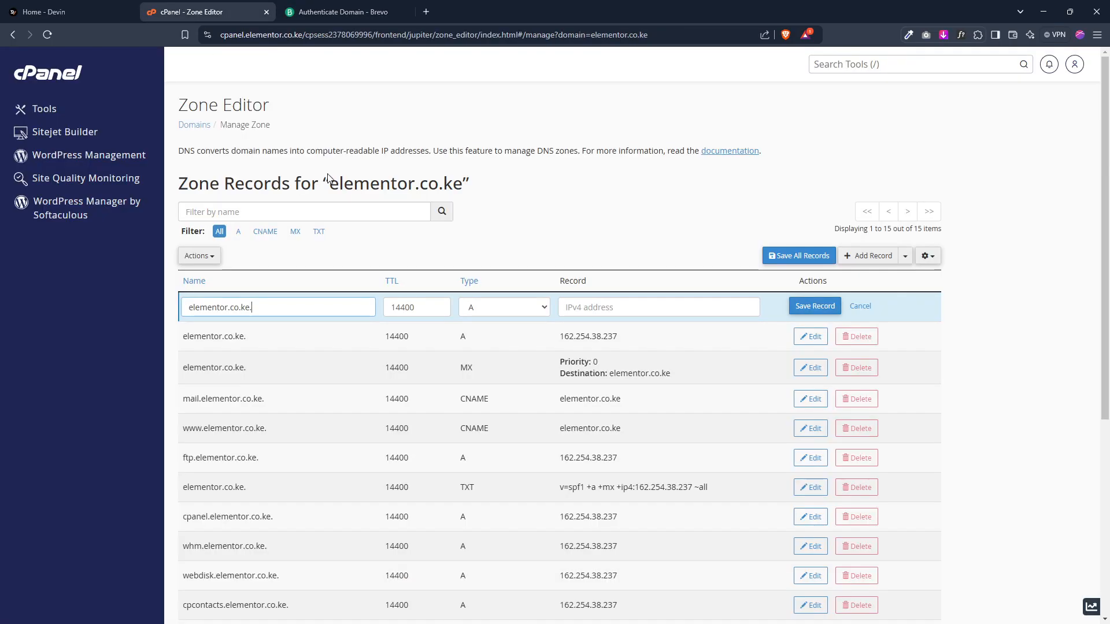
click(496, 309)
click(487, 419)
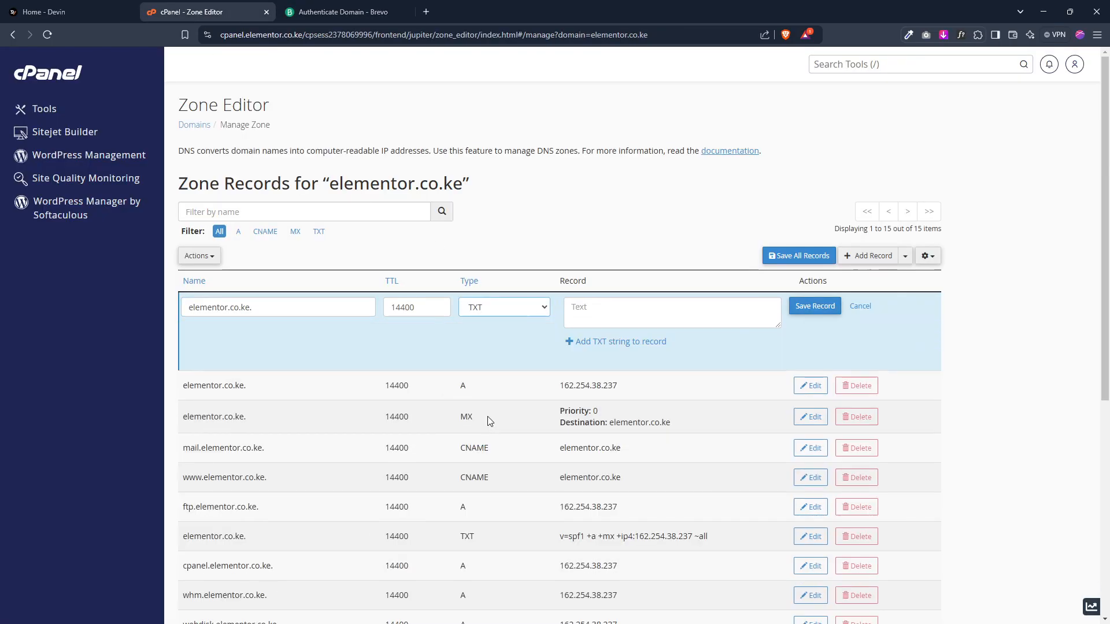
click(595, 312)
key(ctrl+v)
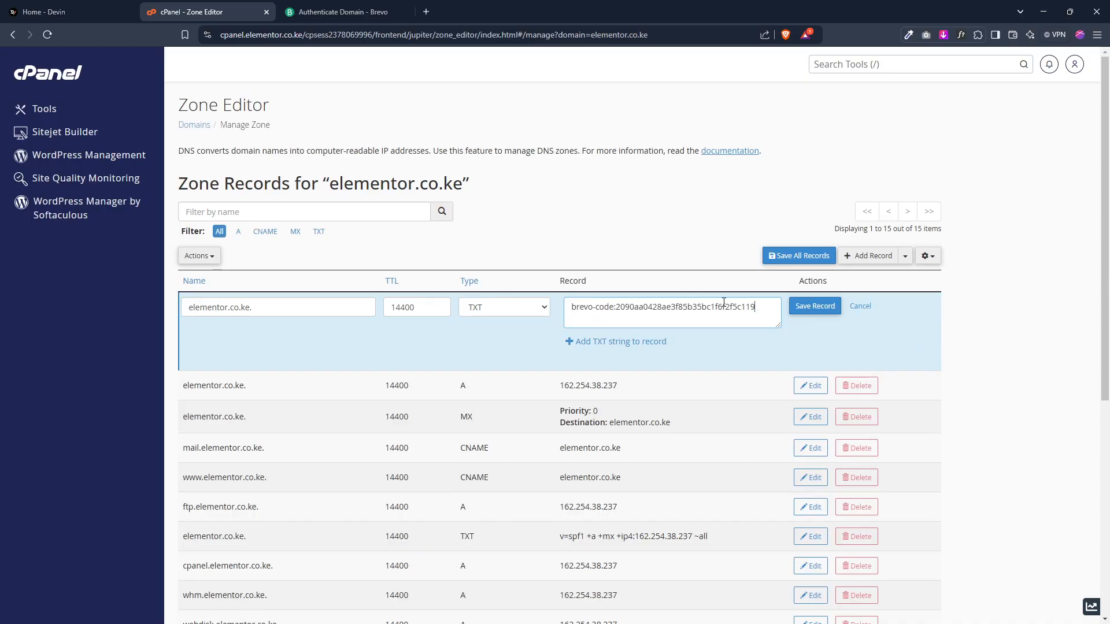
click(815, 305)
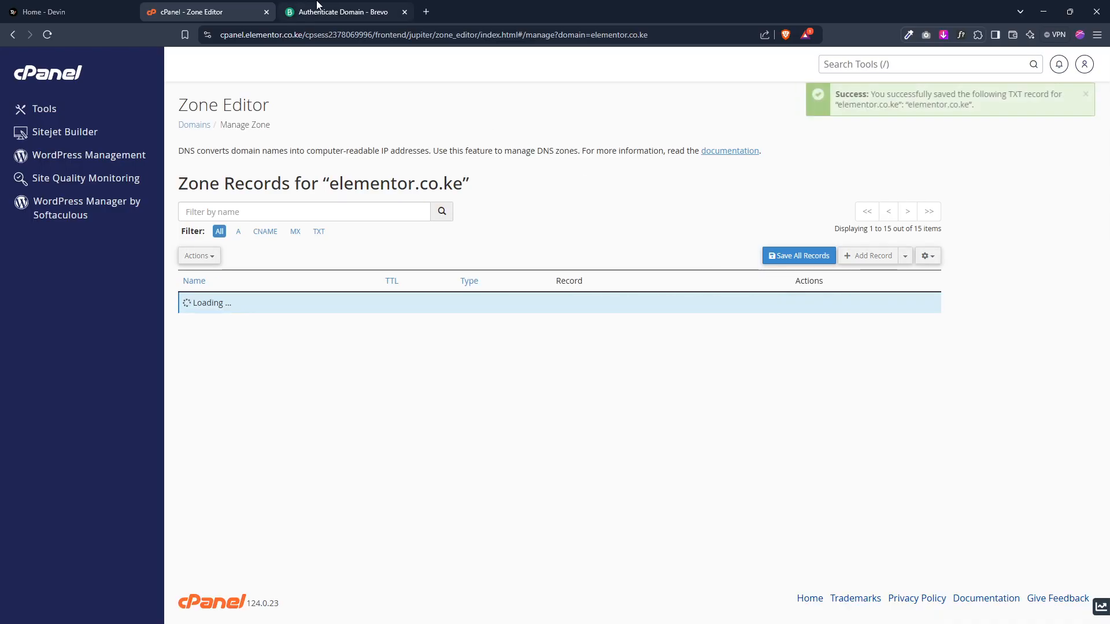
Start another TXT zone record in cPanel and name it with Brevo's DKIM record name, mail._domainkey.
click(316, 4)
scroll(285, 312, down, 4)
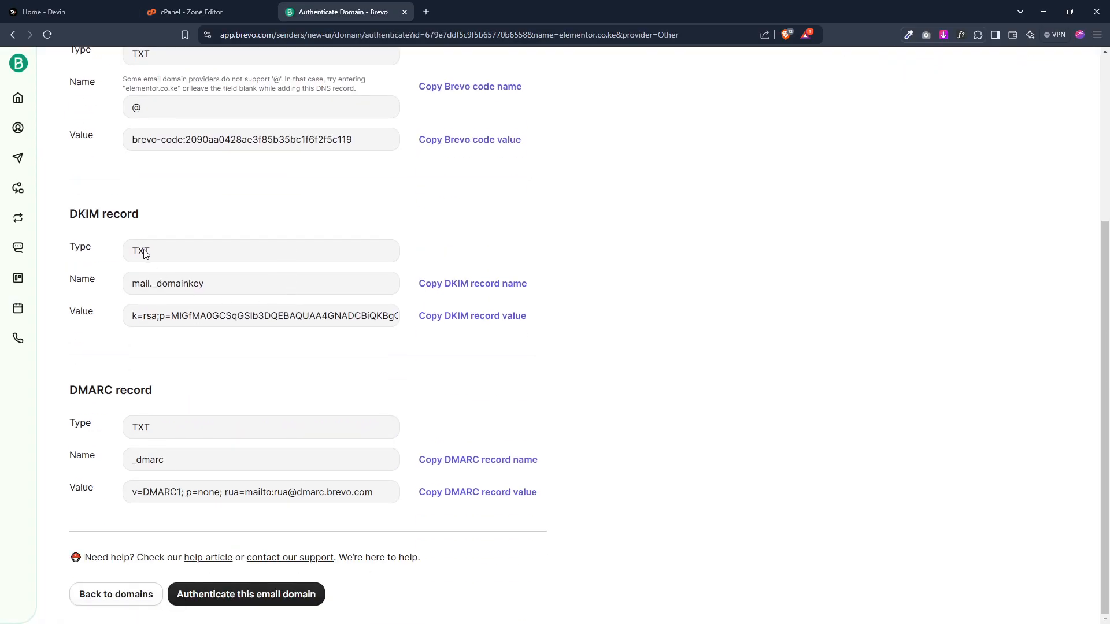
click(450, 281)
click(189, 13)
click(860, 258)
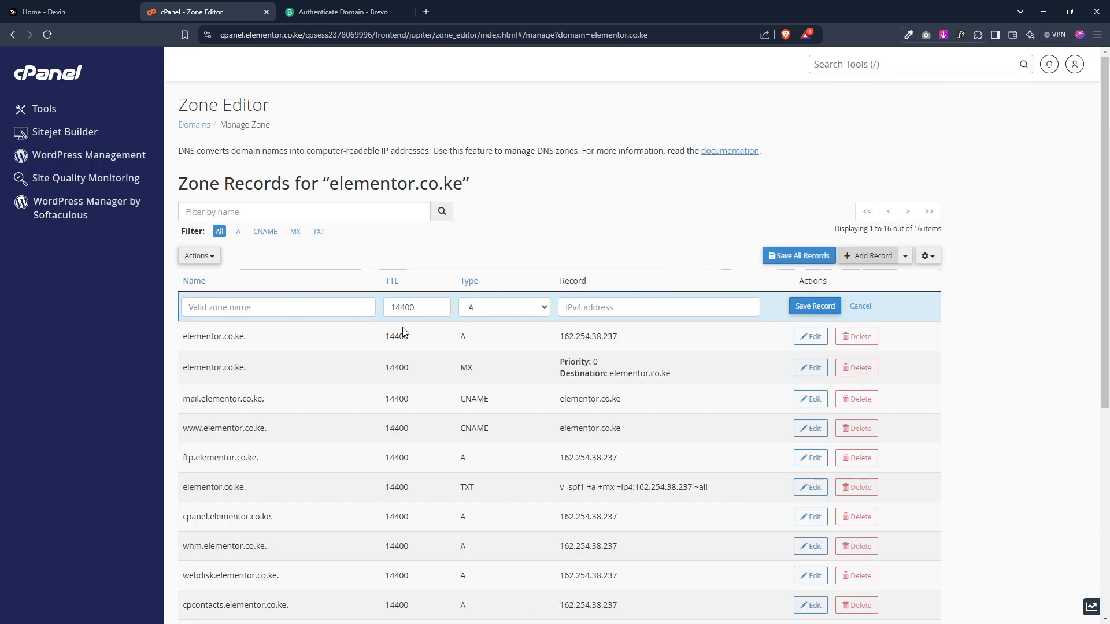
click(497, 310)
click(496, 418)
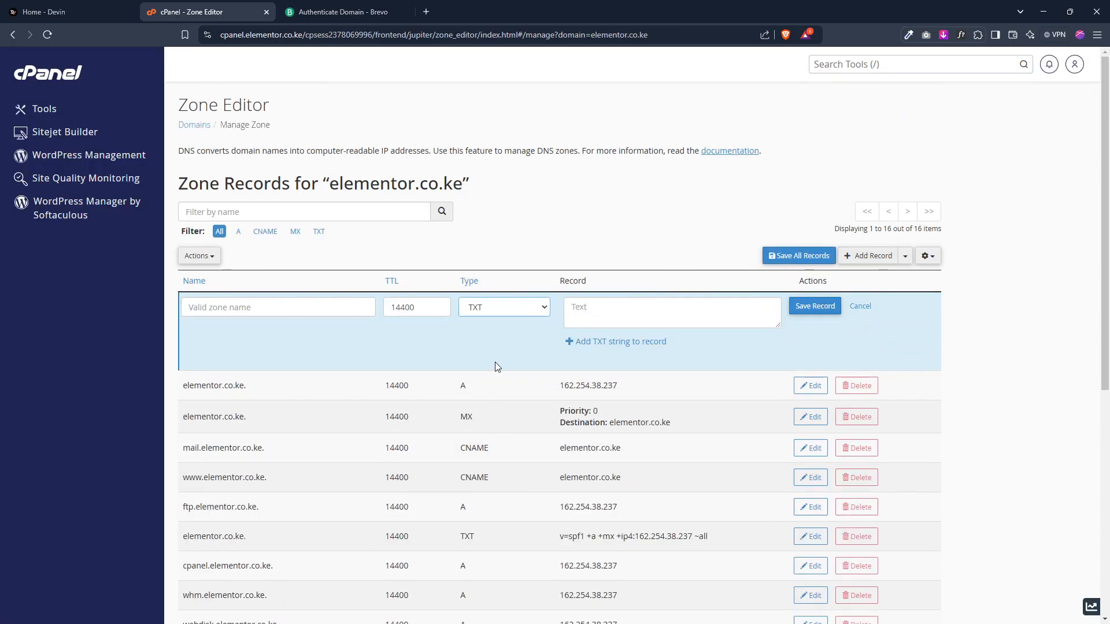
click(270, 308)
key(ctrl+v)
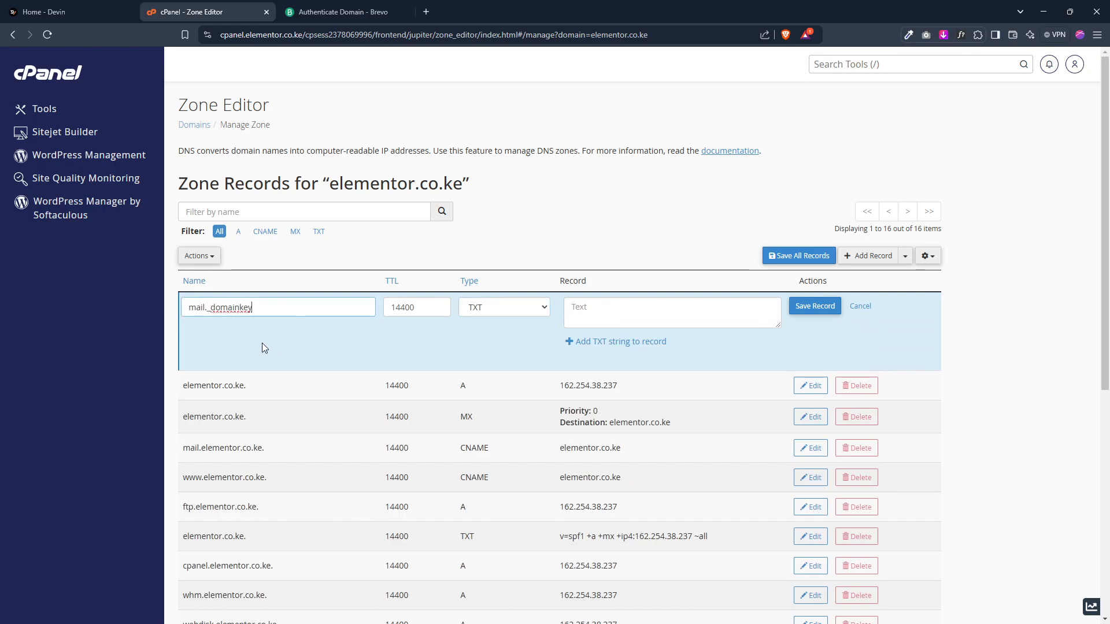
Copy the DKIM record value from Brevo into the mail._domainkey record's text and save the record.
click(343, 11)
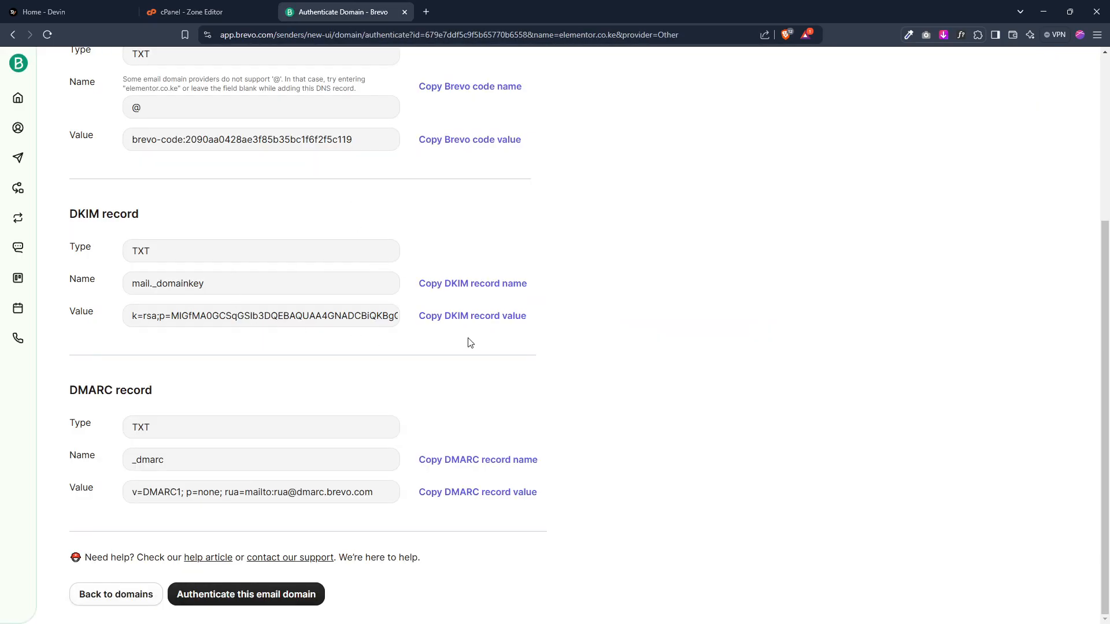
click(472, 316)
click(191, 11)
click(585, 307)
key(ctrl+v)
click(815, 306)
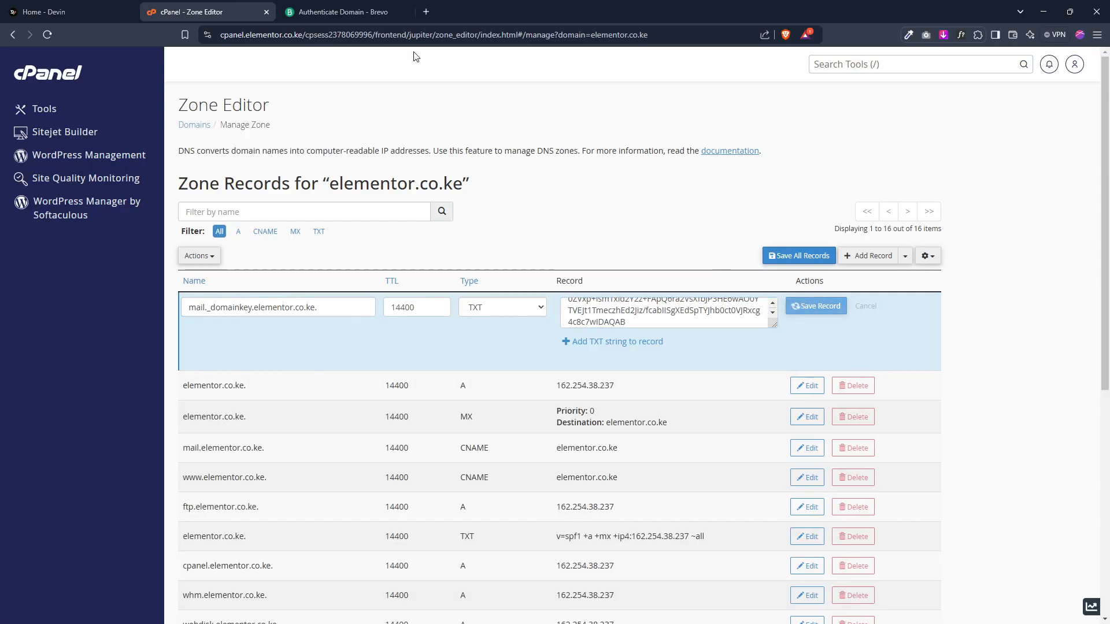
Start a third TXT zone record in cPanel and name it with Brevo's DMARC record name, _dmarc.
click(344, 11)
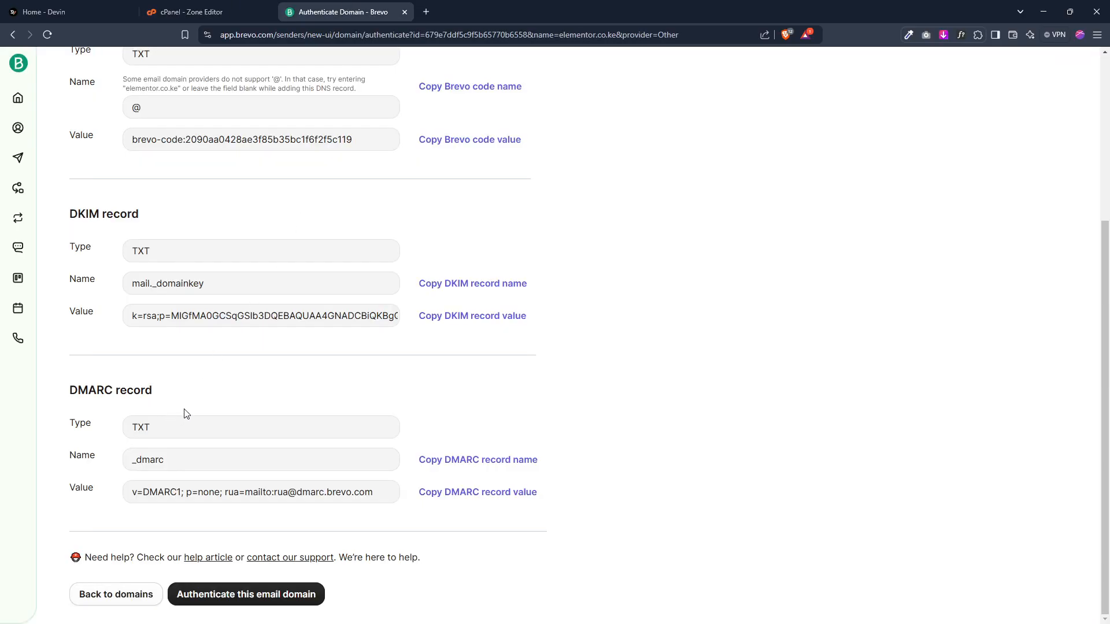
click(456, 461)
click(220, 13)
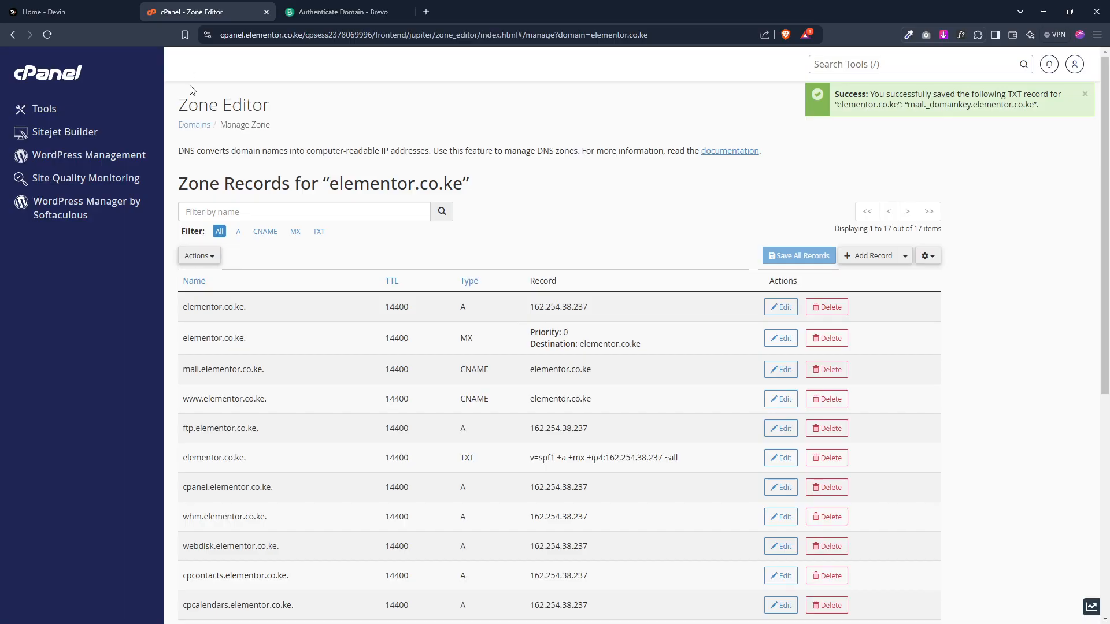
click(868, 255)
click(486, 317)
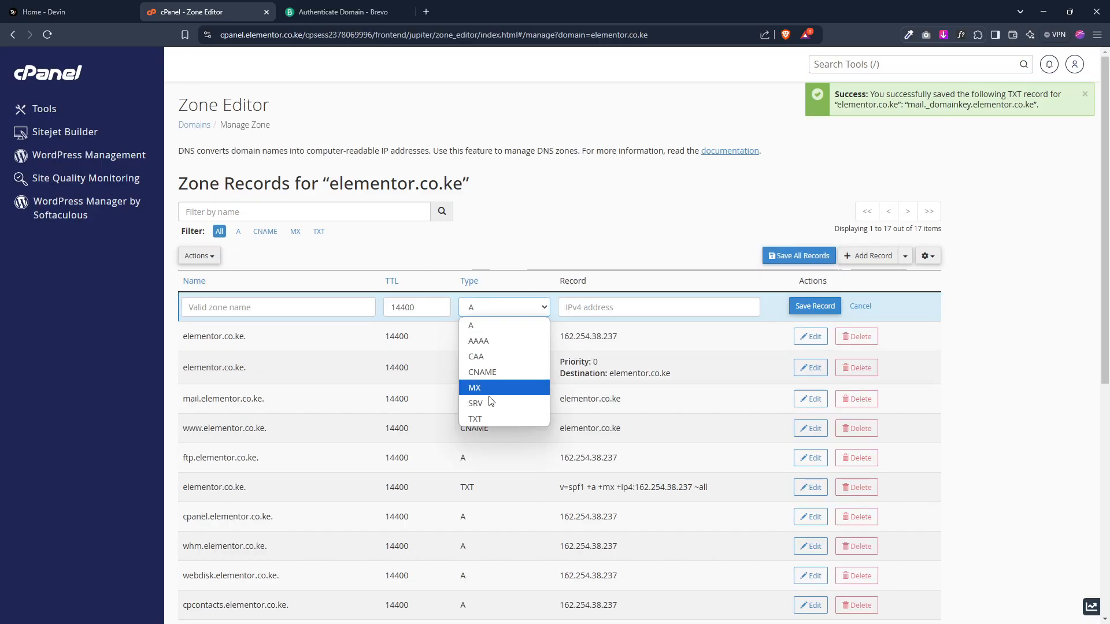
click(488, 414)
click(304, 312)
key(ctrl+v)
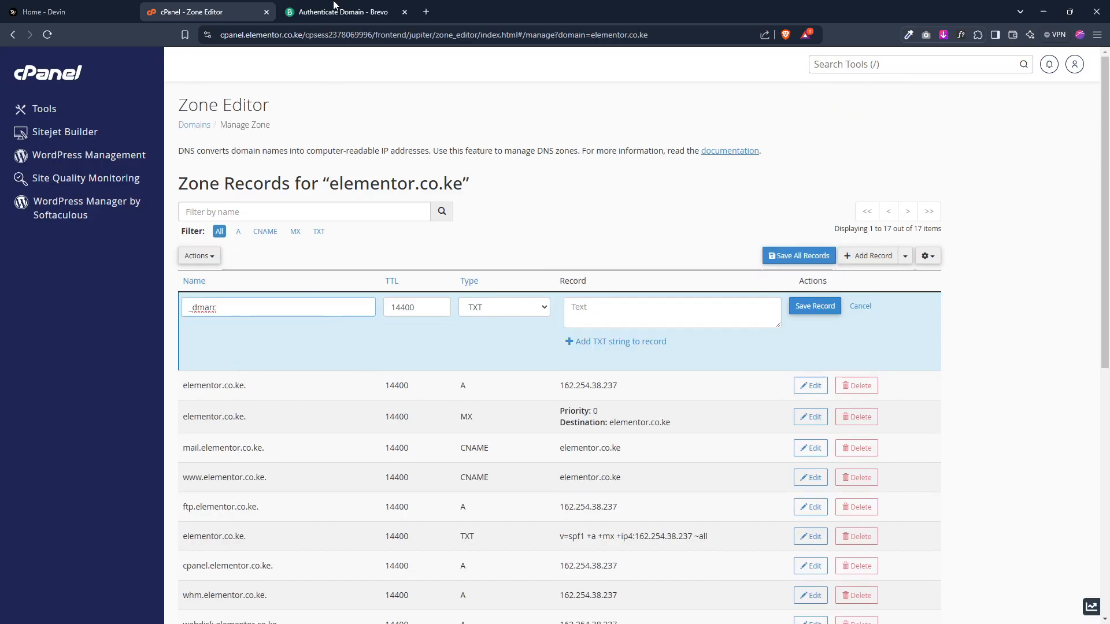
Copy Brevo's DMARC record value (v=DMARC1; p=none, with its report address) into the _dmarc record and save it.
click(336, 13)
click(478, 492)
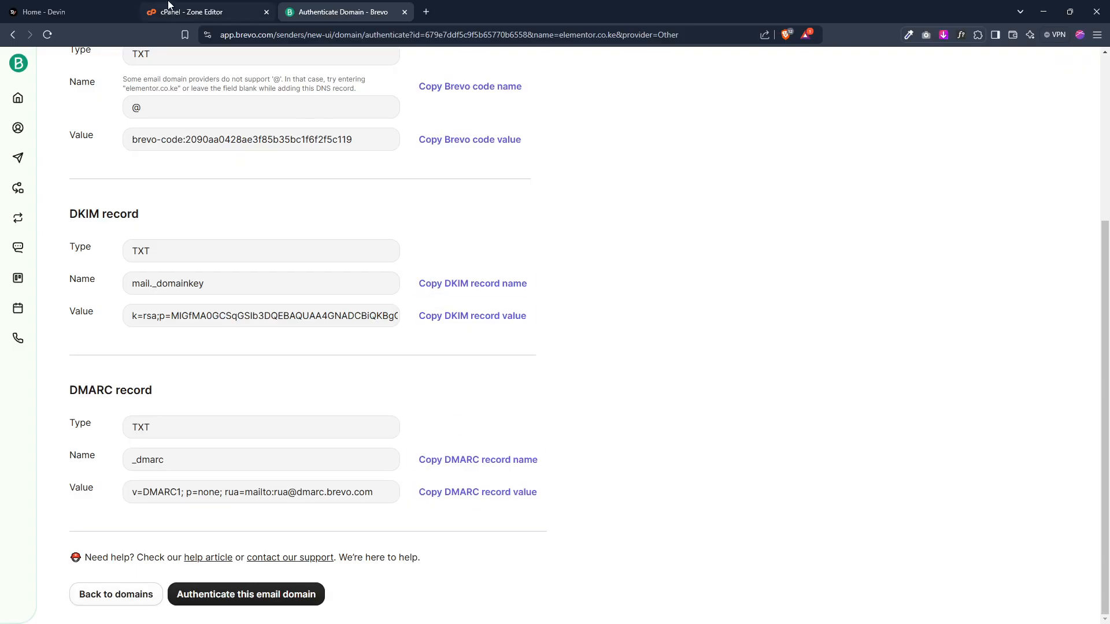
click(170, 6)
click(641, 307)
key(ctrl+v)
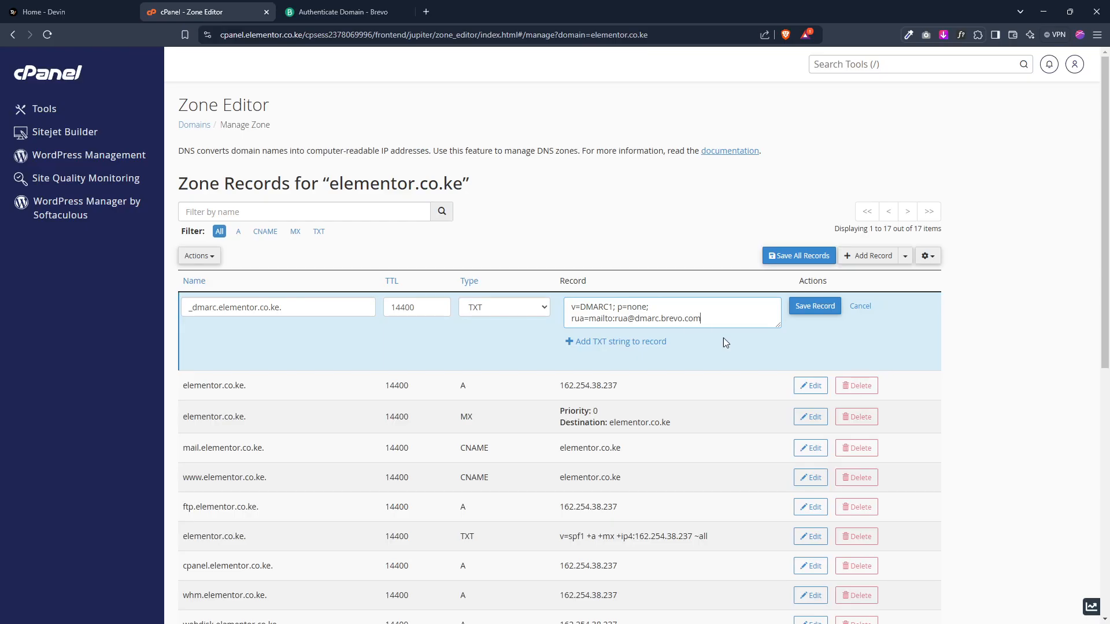
click(817, 311)
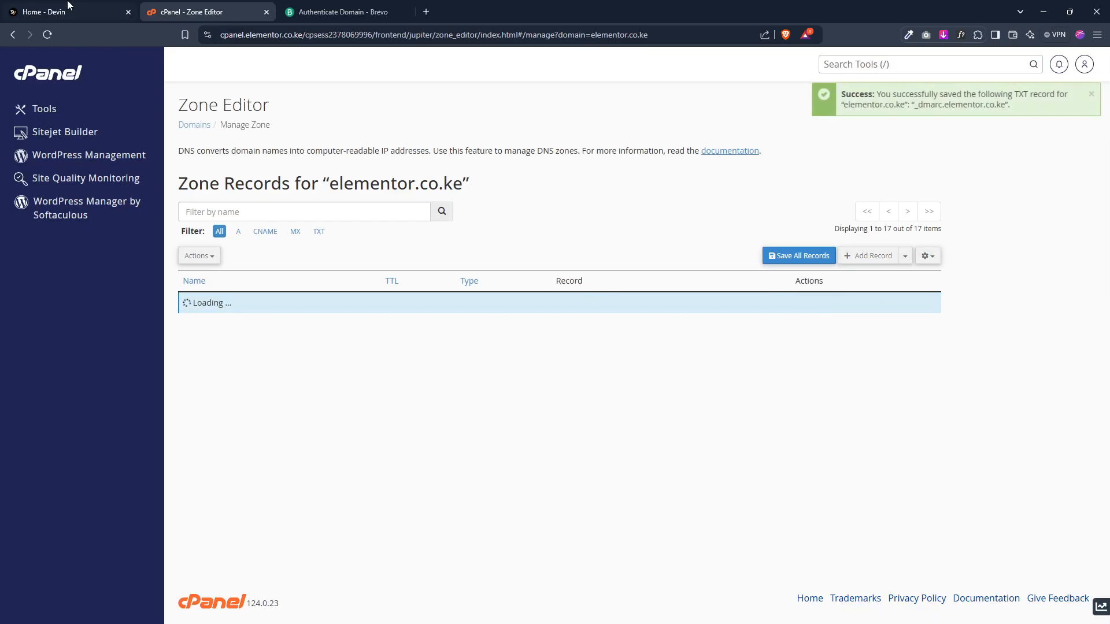
Switch to the elementor.co.ke website and try to open its WordPress admin at /wp-admin.
click(55, 12)
click(293, 37)
click(308, 33)
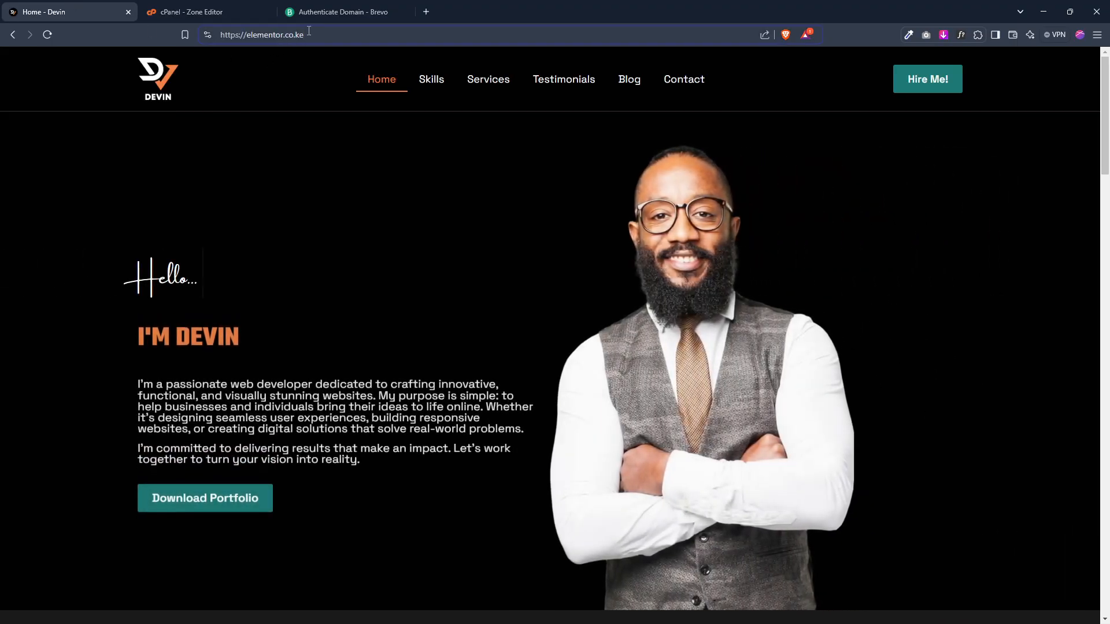
text(/wp-admin)
key(Return)
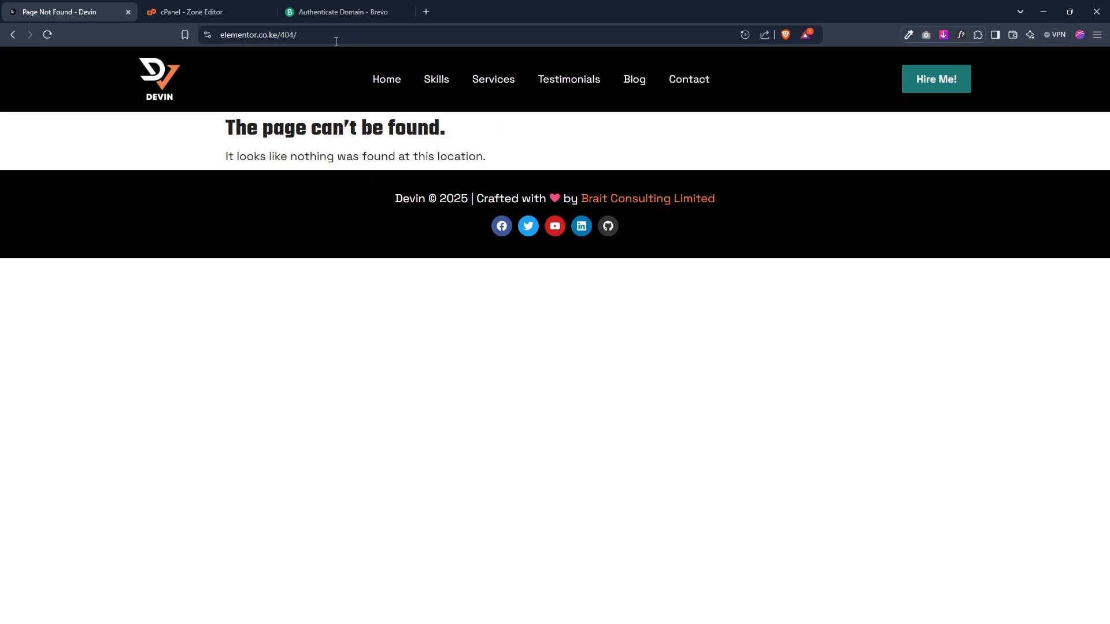
Open the site's custom WordPress login page at elementor.co.ke/karibu.
drag(279, 35, 296, 34)
text(karibu)
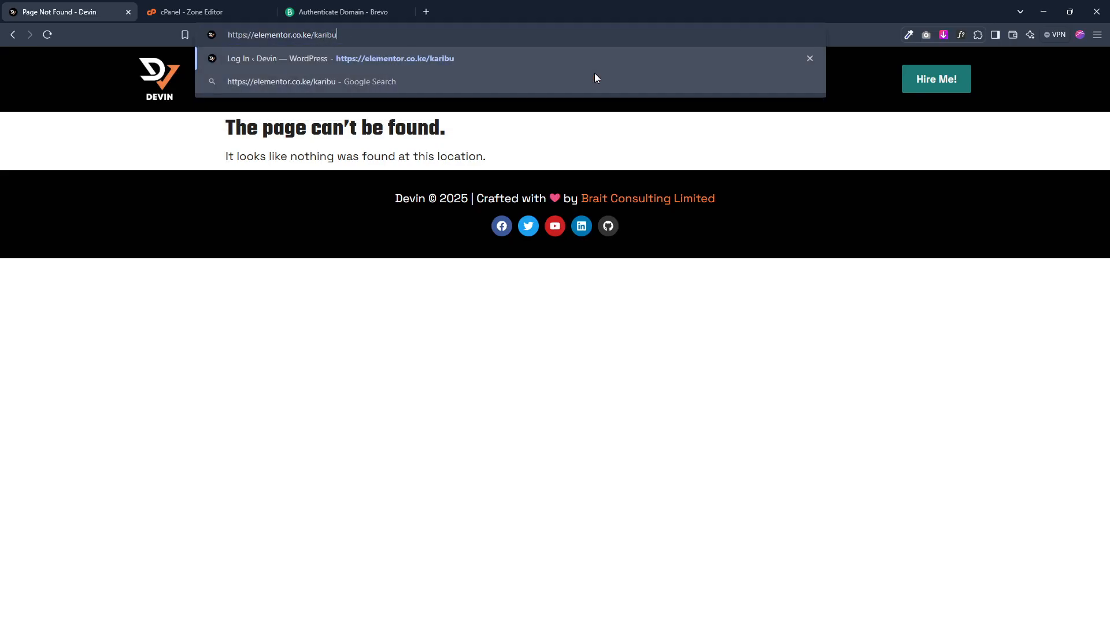
key(Return)
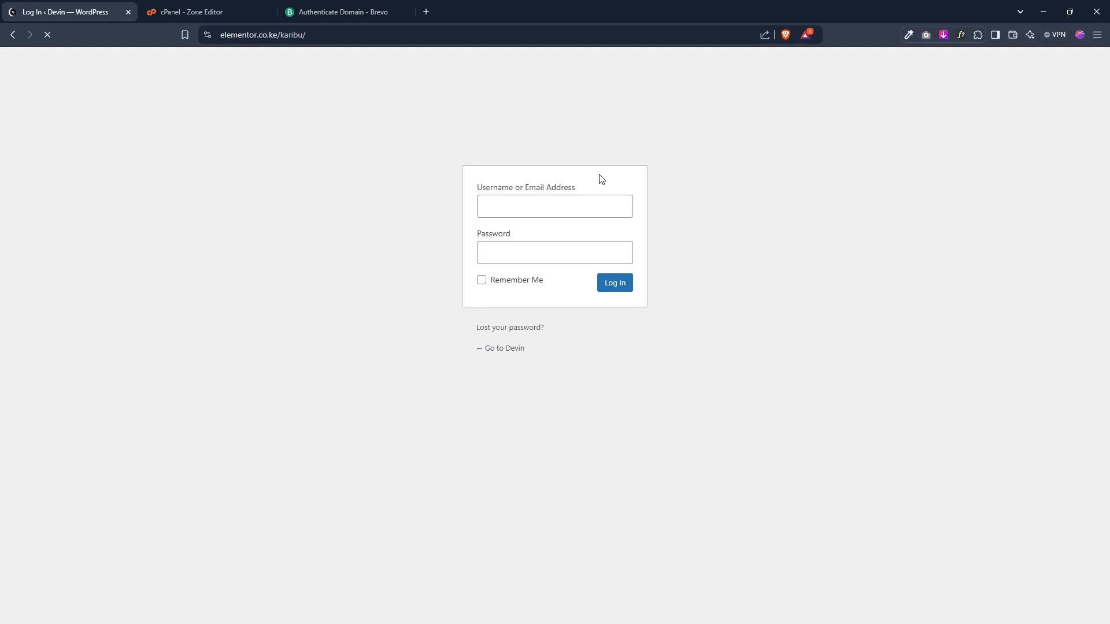
Enter the WordPress account's username and password and submit the login form.
click(585, 208)
text(devin)
key(Tab)
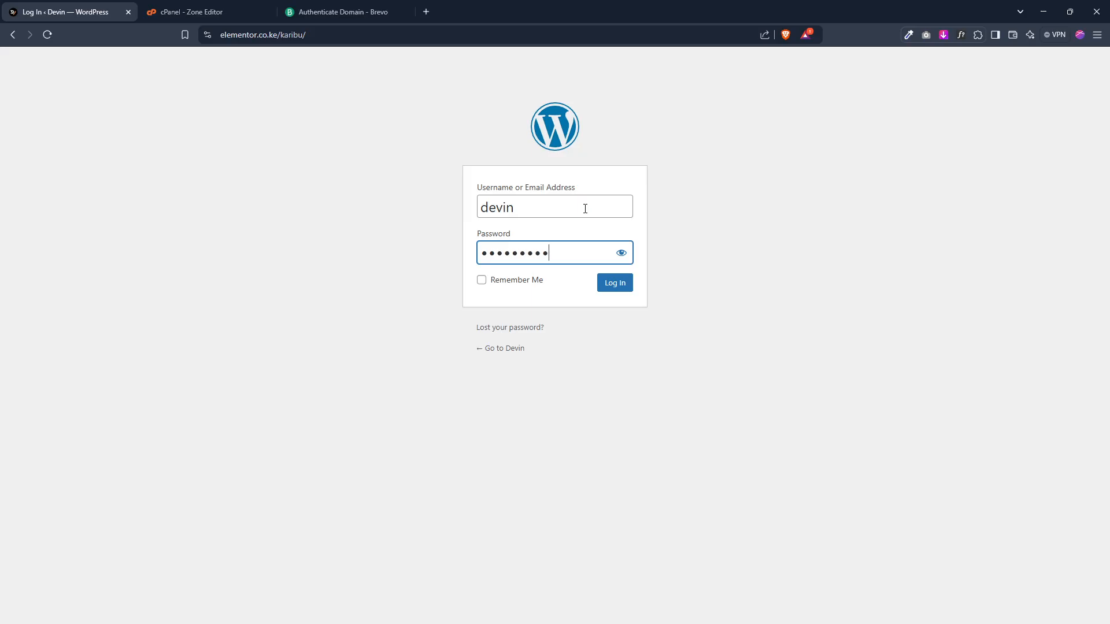
key(Return)
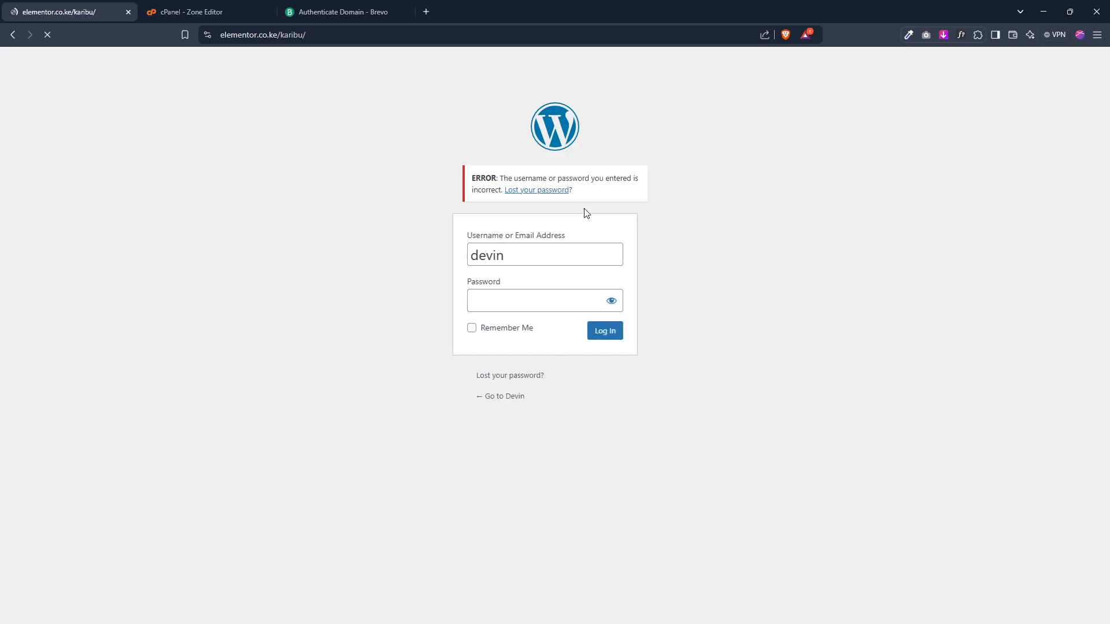
Make the password readable in the WordPress login form and enter the account password again.
click(624, 330)
click(621, 300)
click(574, 298)
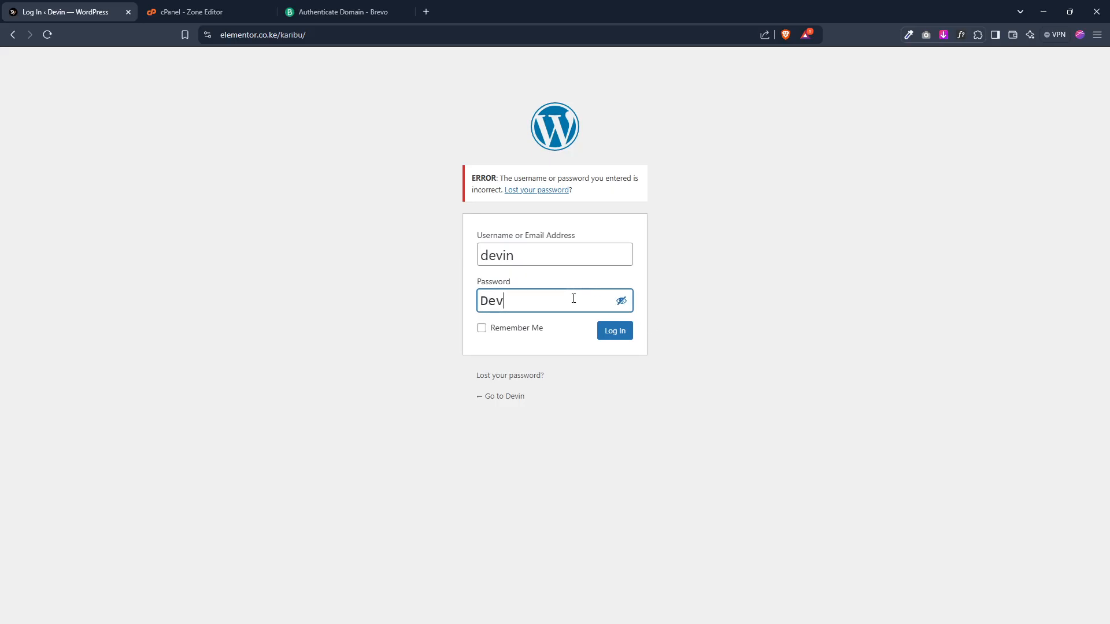
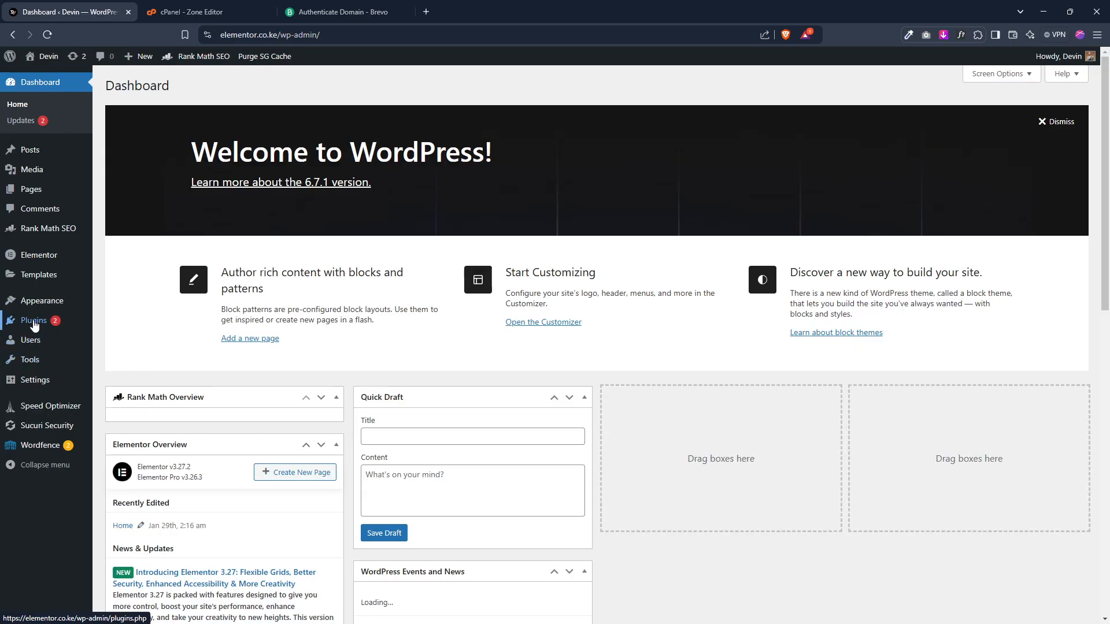
Open the WordPress page for adding a new plugin.
mouse_move(46, 323)
click(125, 342)
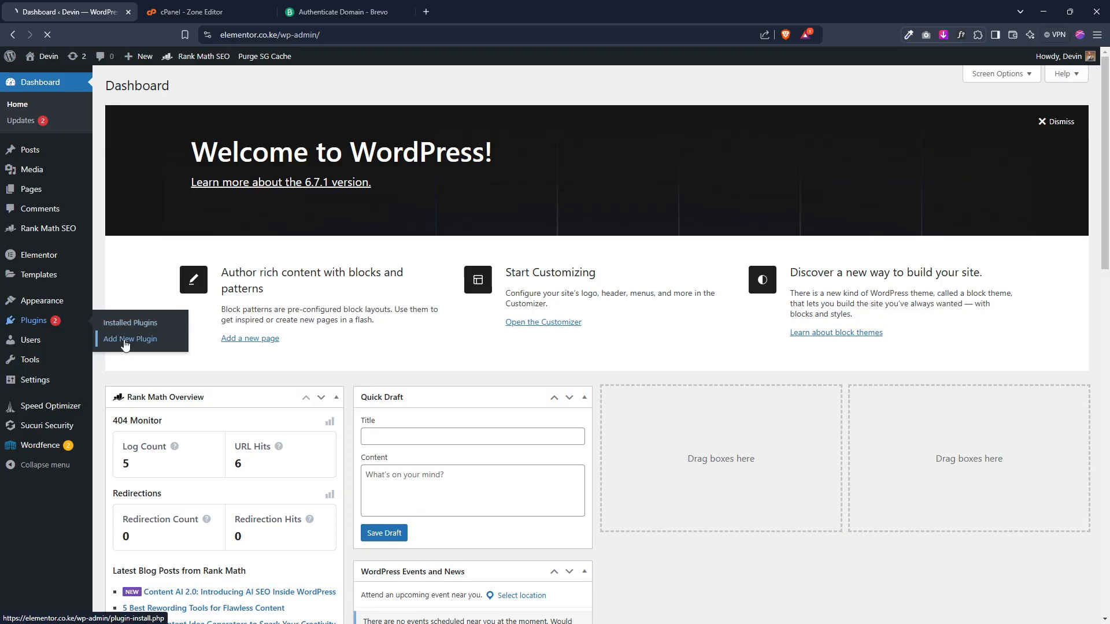
Switch to Brevo and authenticate the elementor.co.ke email domain using the DNS records already added.
click(354, 9)
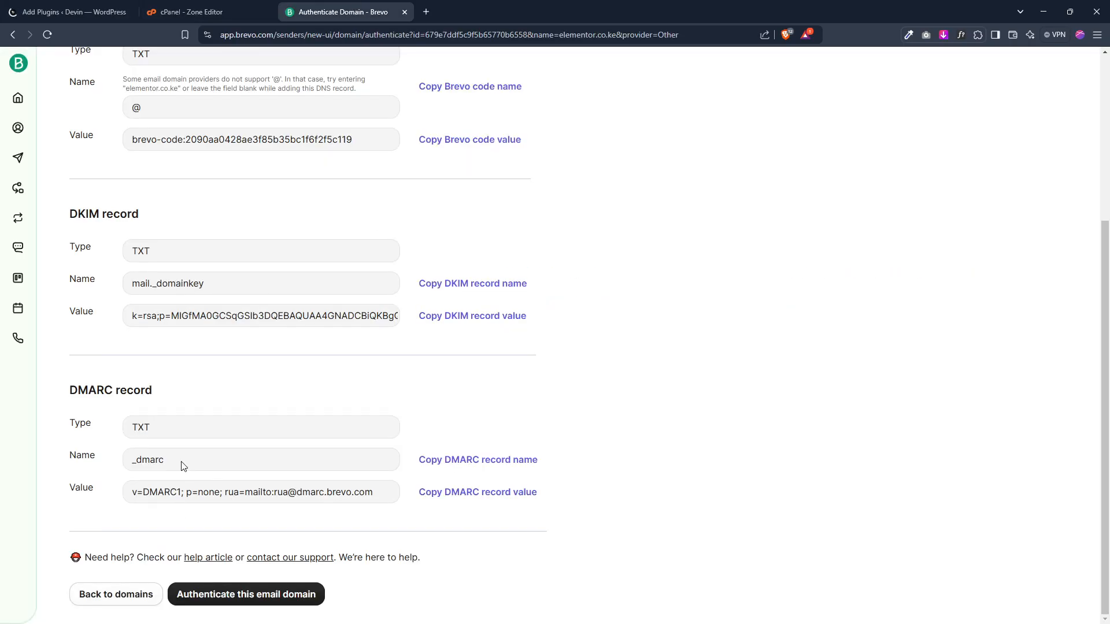
click(262, 601)
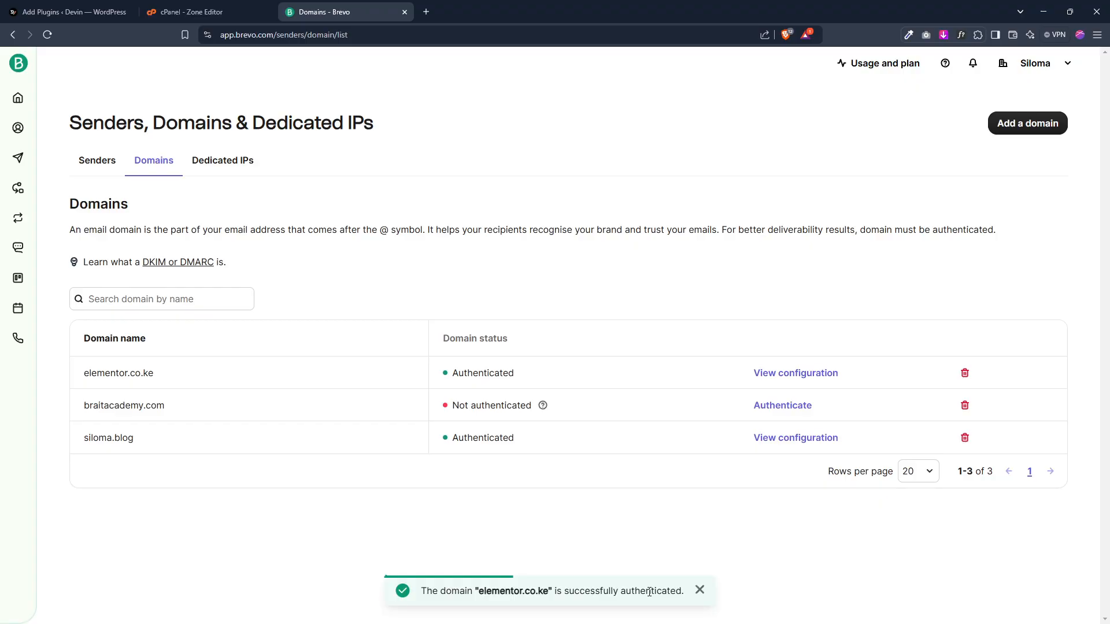
Add a Brevo sender with the site's name as From Name and the no-reply address at elementor.co.ke as From Email.
click(93, 164)
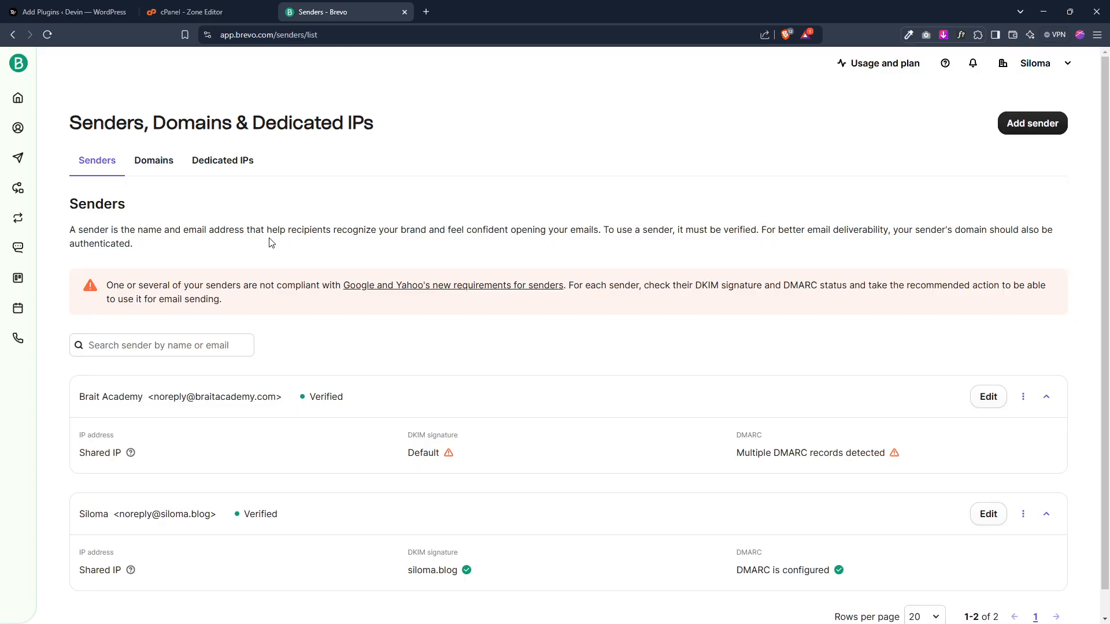
click(1038, 123)
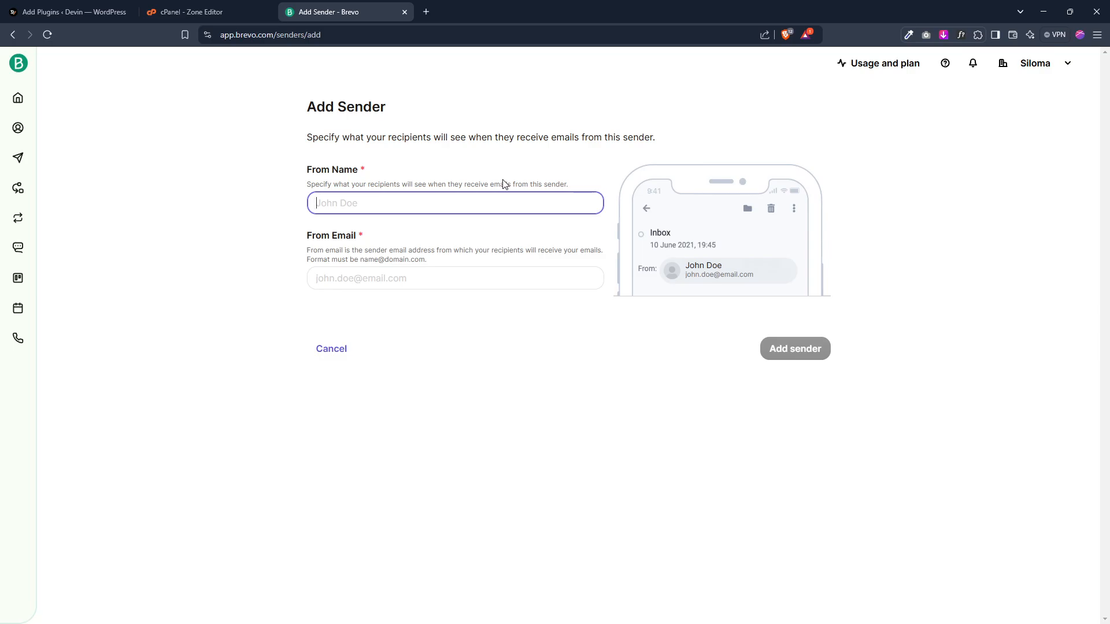
text(Devin)
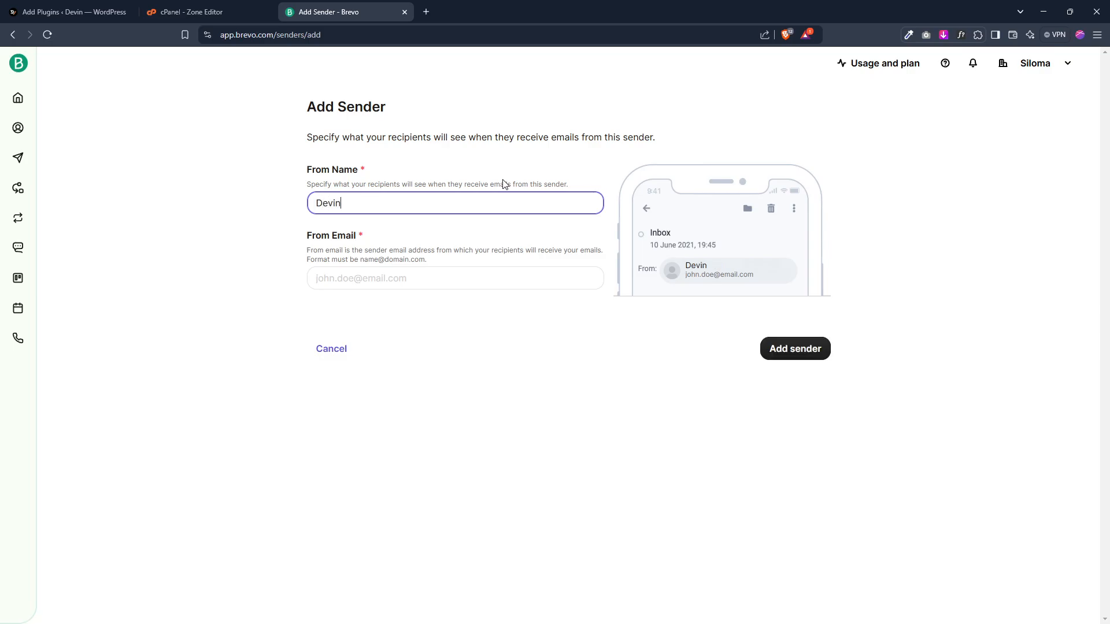
key(Tab)
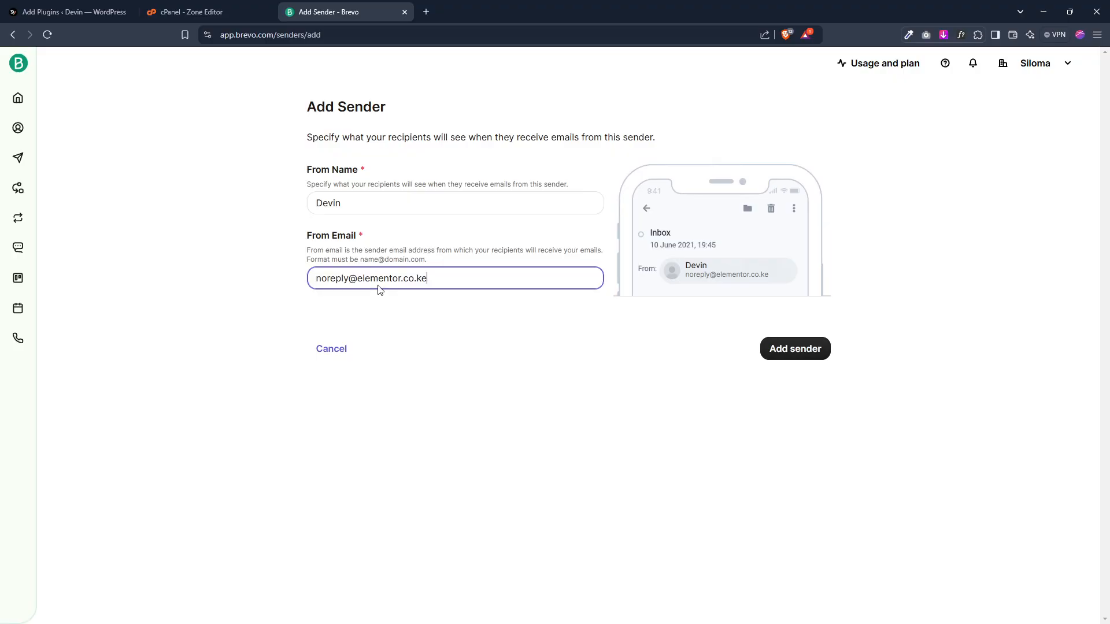
click(816, 351)
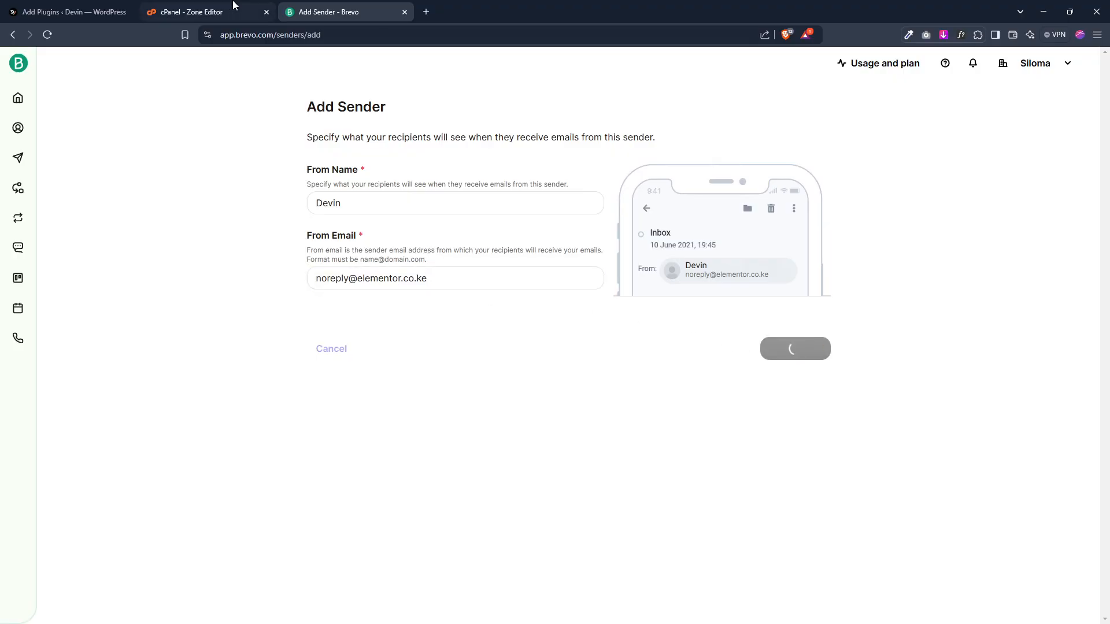
Switch to WordPress and search the plugin directory for WP Mail SMTP.
click(113, 11)
click(918, 119)
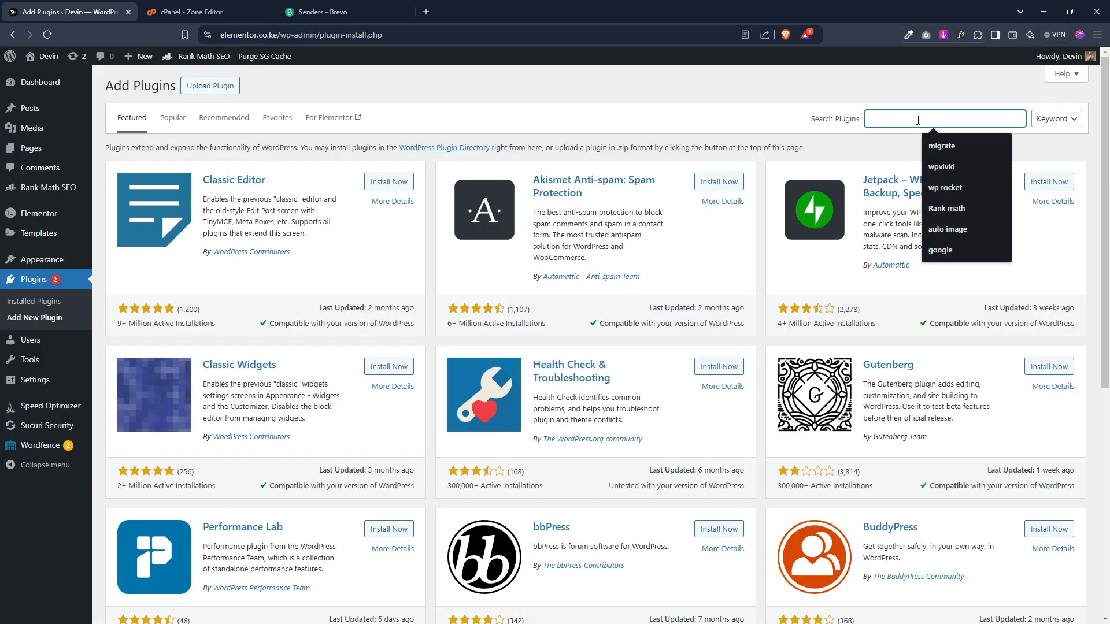
text(WP Mail SMTP)
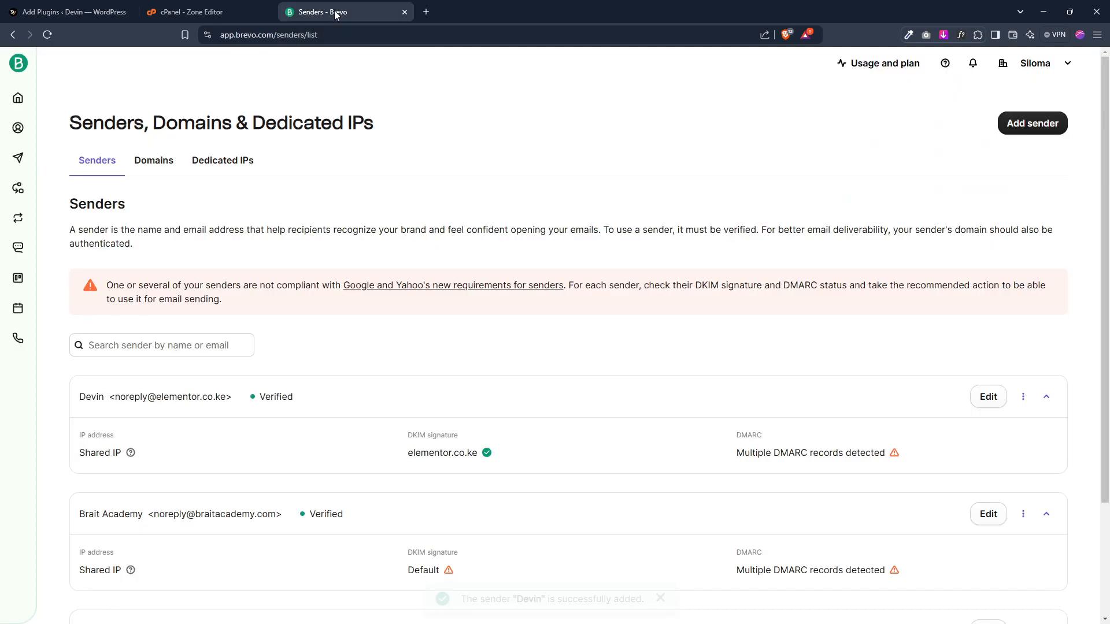
Switch back to Brevo and open the account's SMTP & API settings.
click(333, 17)
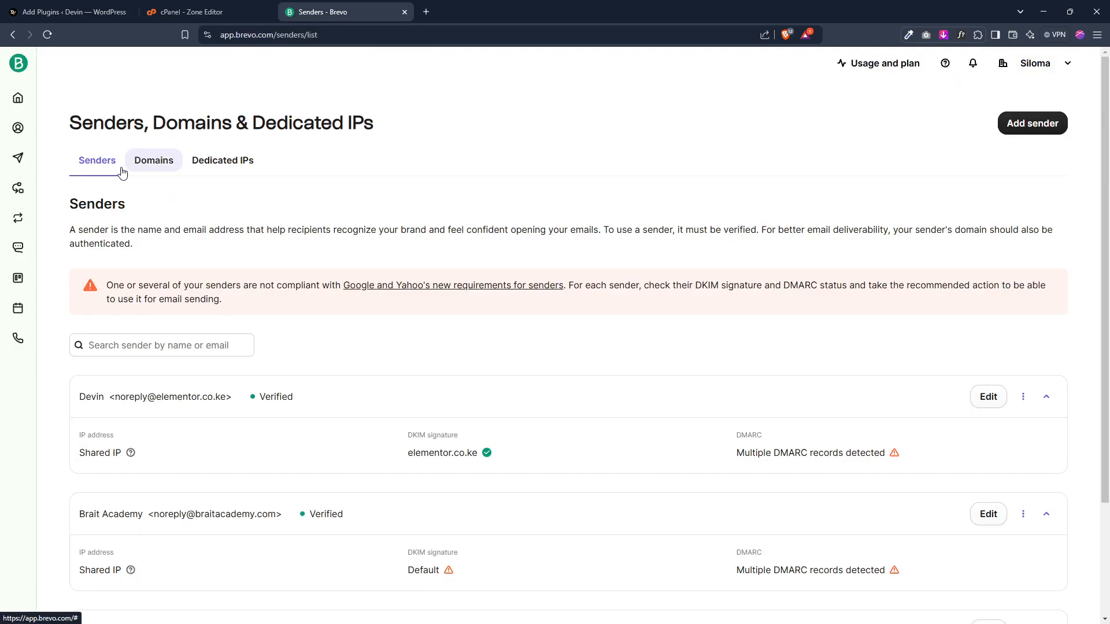
click(1051, 62)
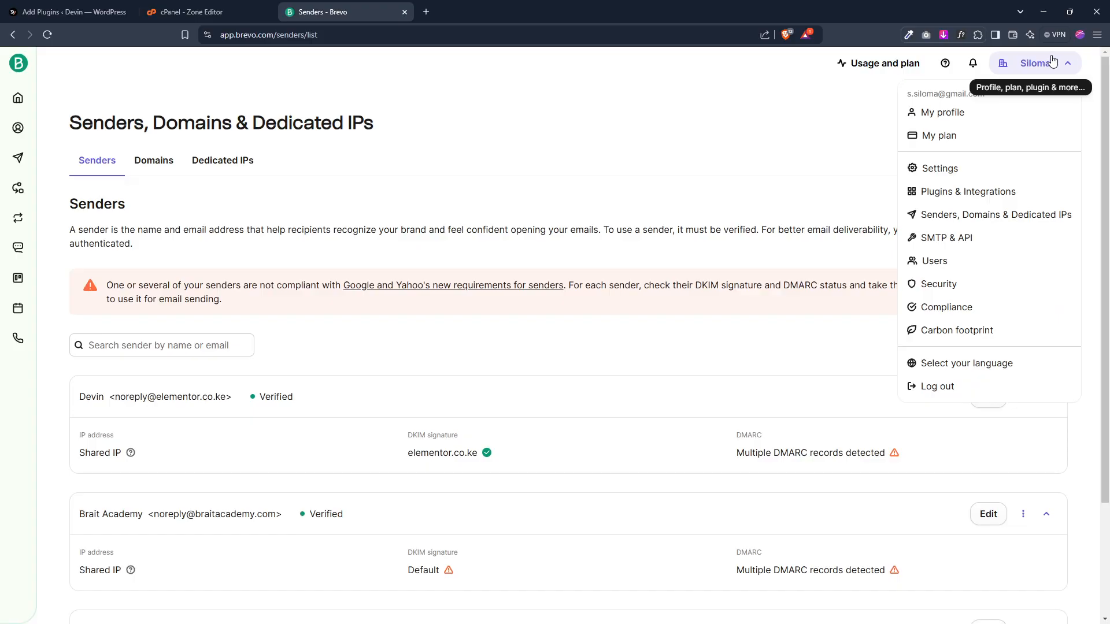
click(957, 247)
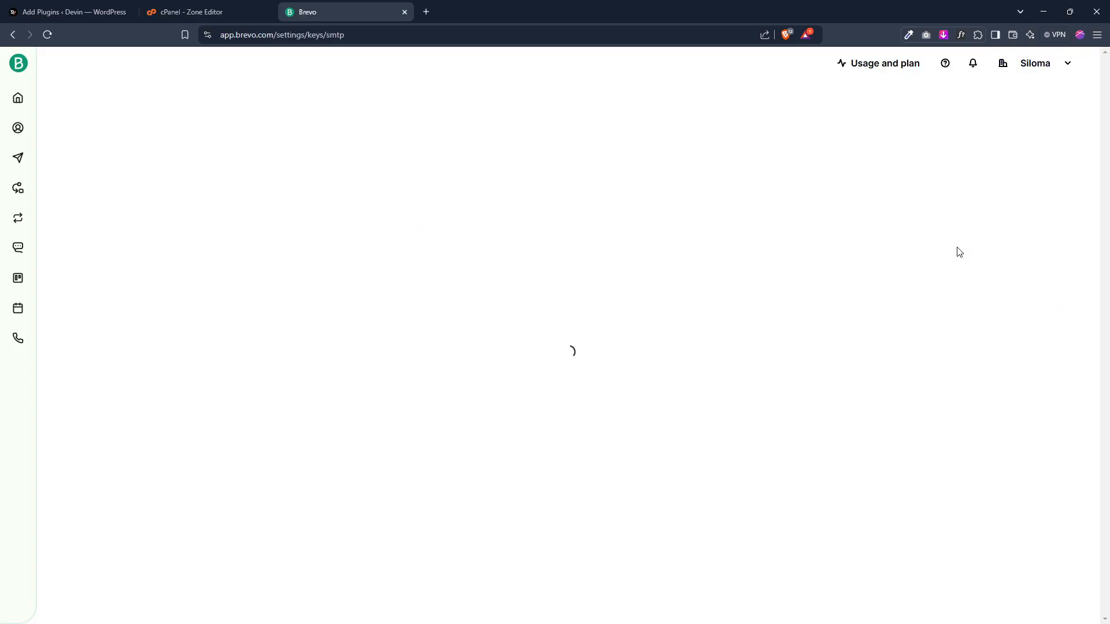
Install the WP Mail SMTP by WPForms plugin on the WordPress site.
click(98, 11)
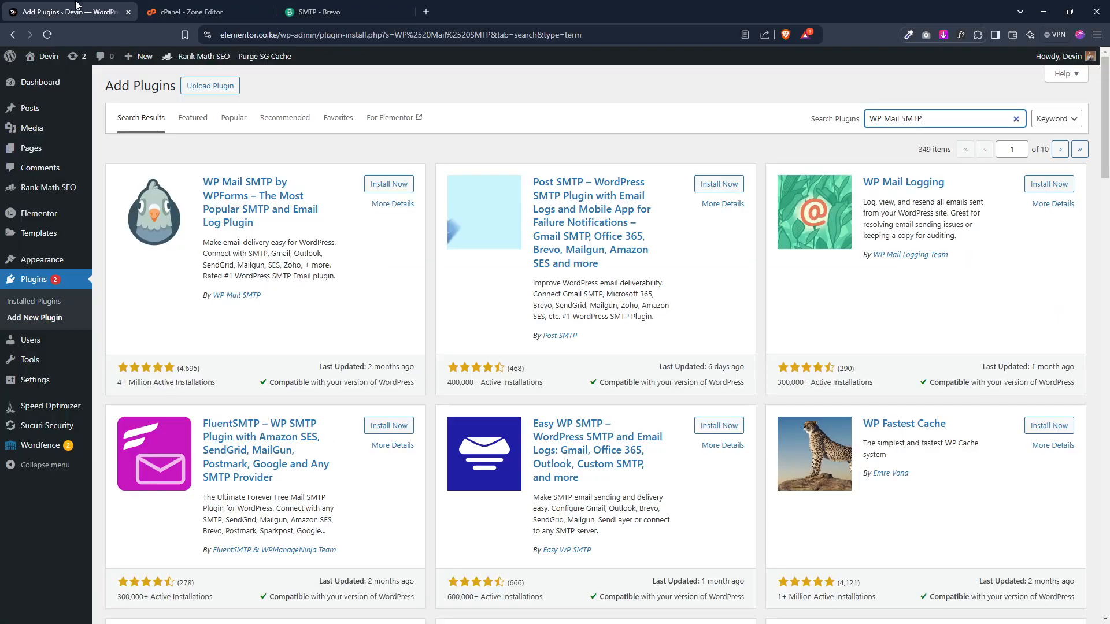
click(389, 184)
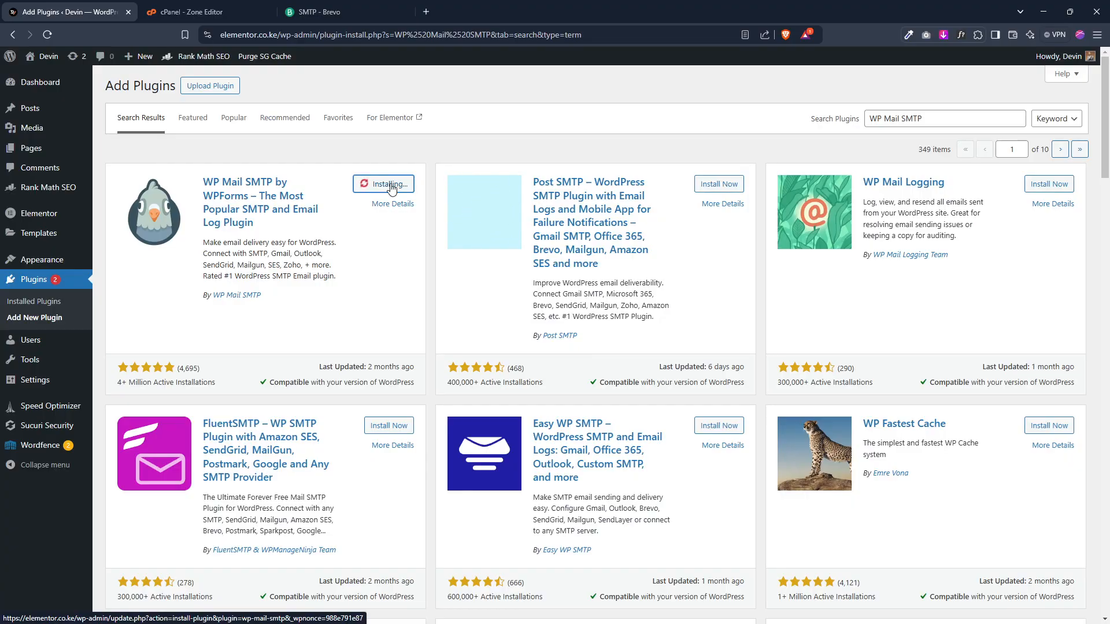
Check the SMTP server, port and login listed in Brevo's SMTP settings.
click(370, 6)
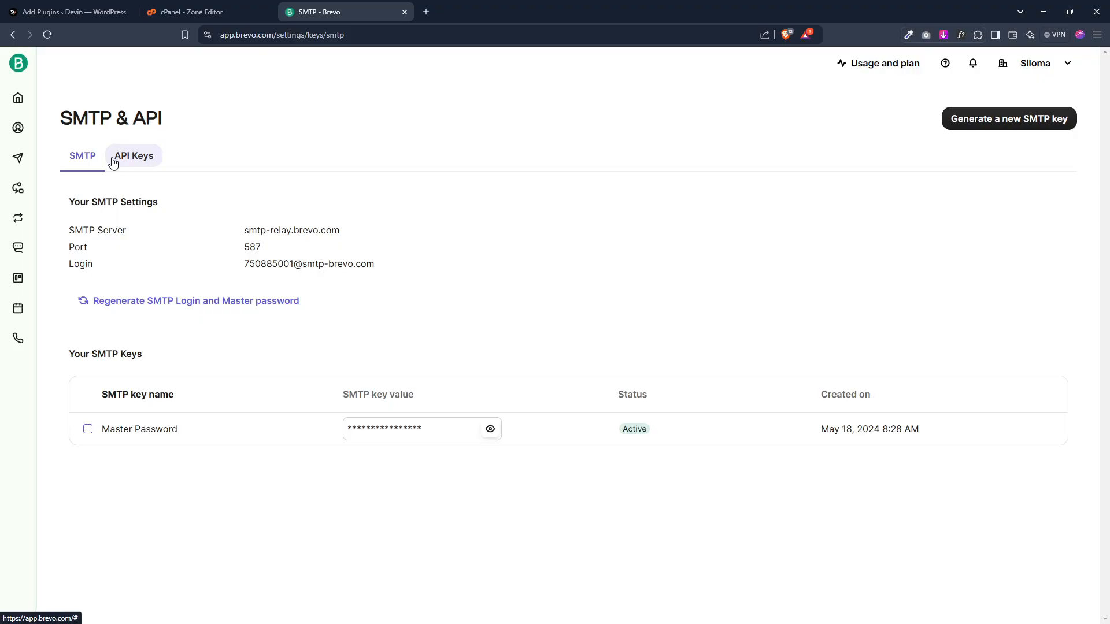
double_click(270, 230)
double_click(253, 247)
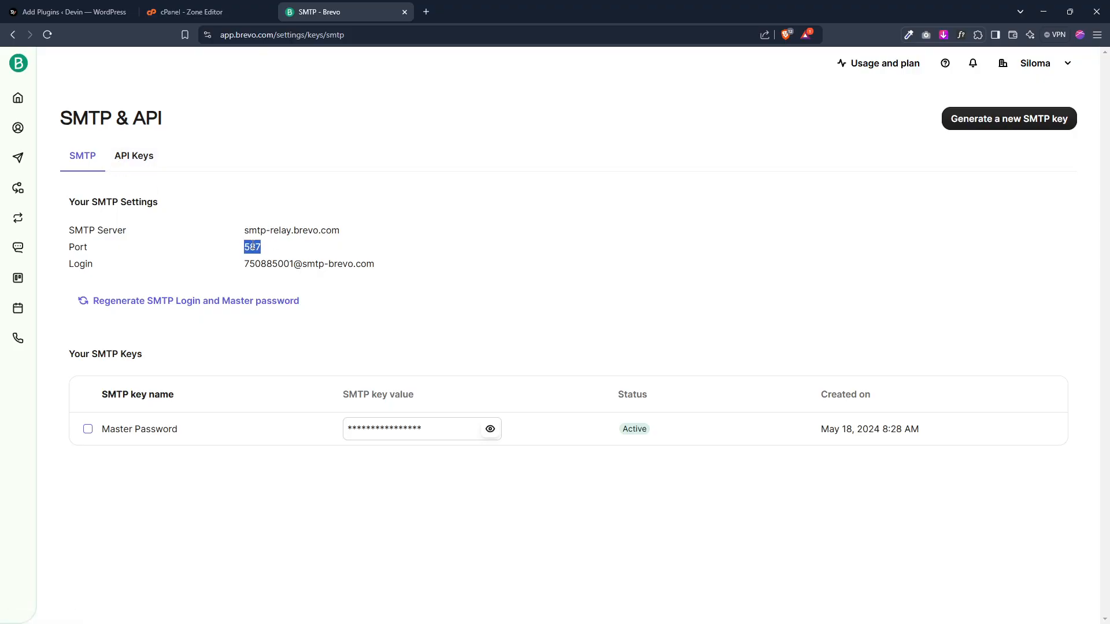
triple_click(298, 263)
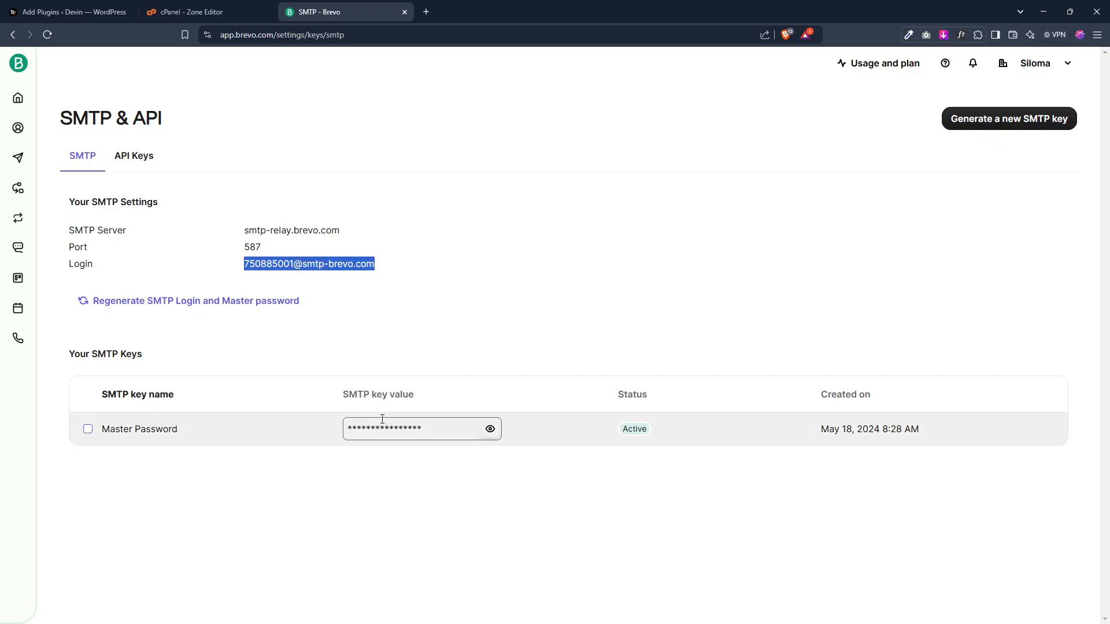
Activate WP Mail SMTP in WordPress and leave its setup wizard for the regular plugin settings.
click(69, 11)
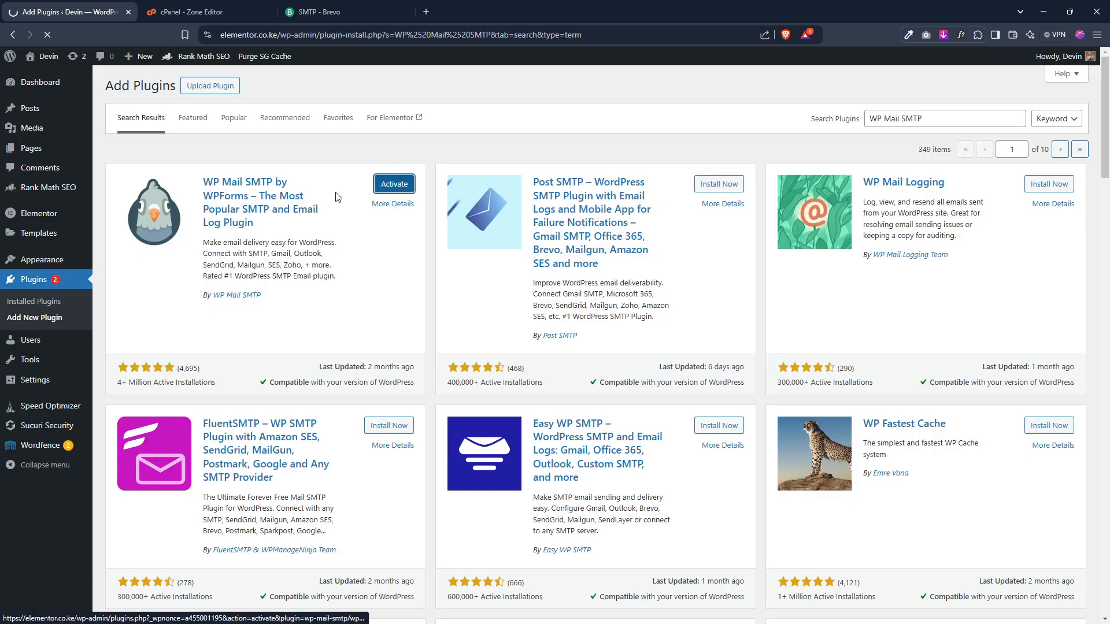
click(380, 185)
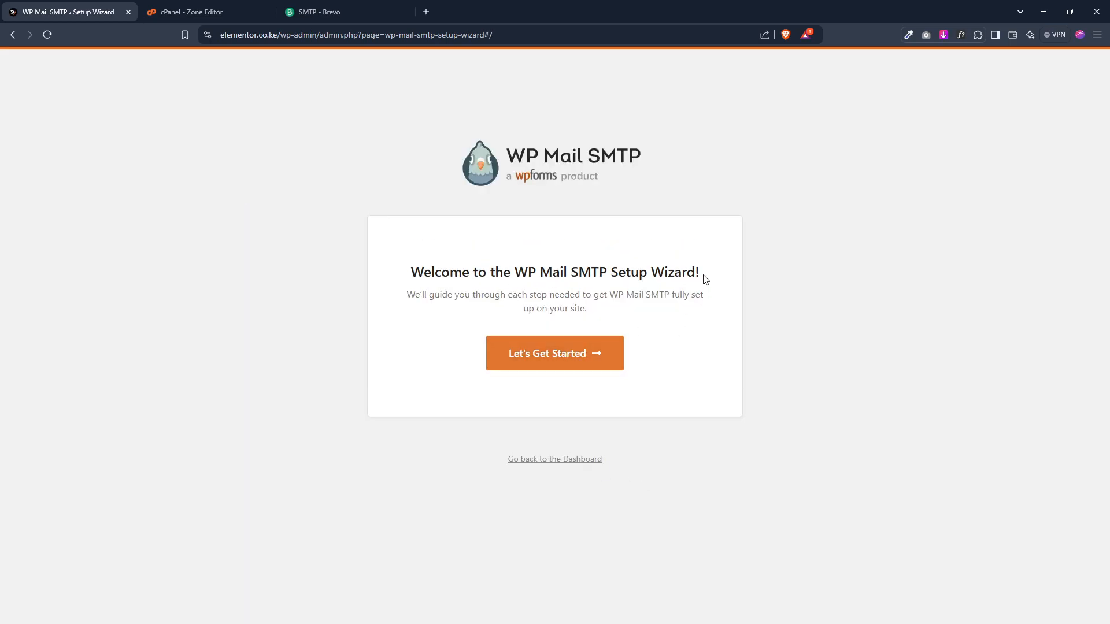
click(578, 459)
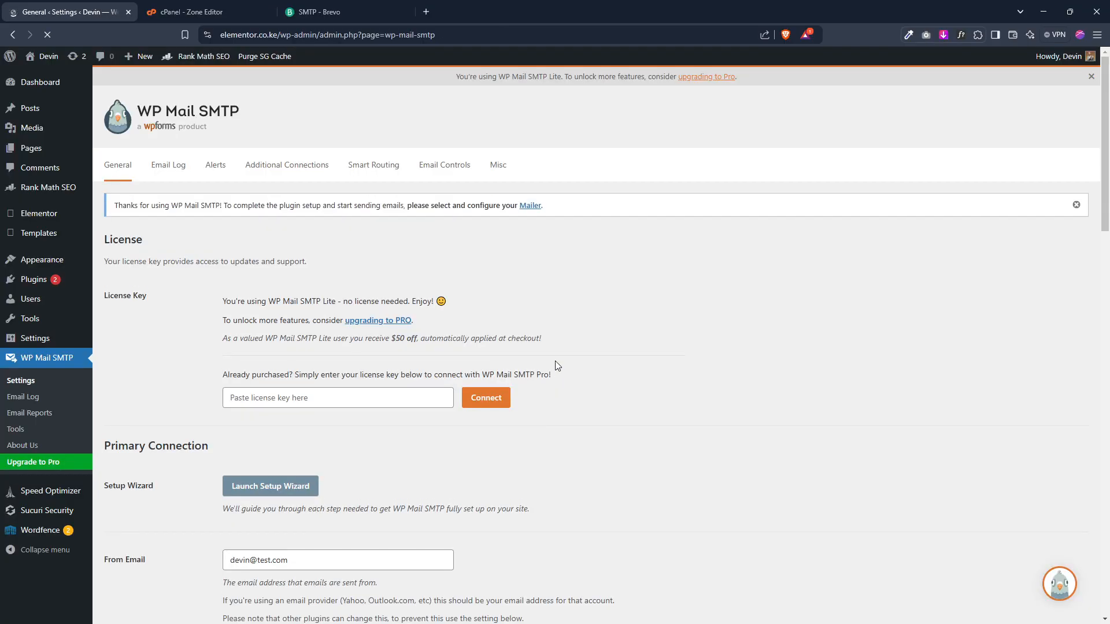
Replace the From Email in the WP Mail SMTP primary connection with the no-reply address at elementor.co.ke.
scroll(355, 298, down, 4)
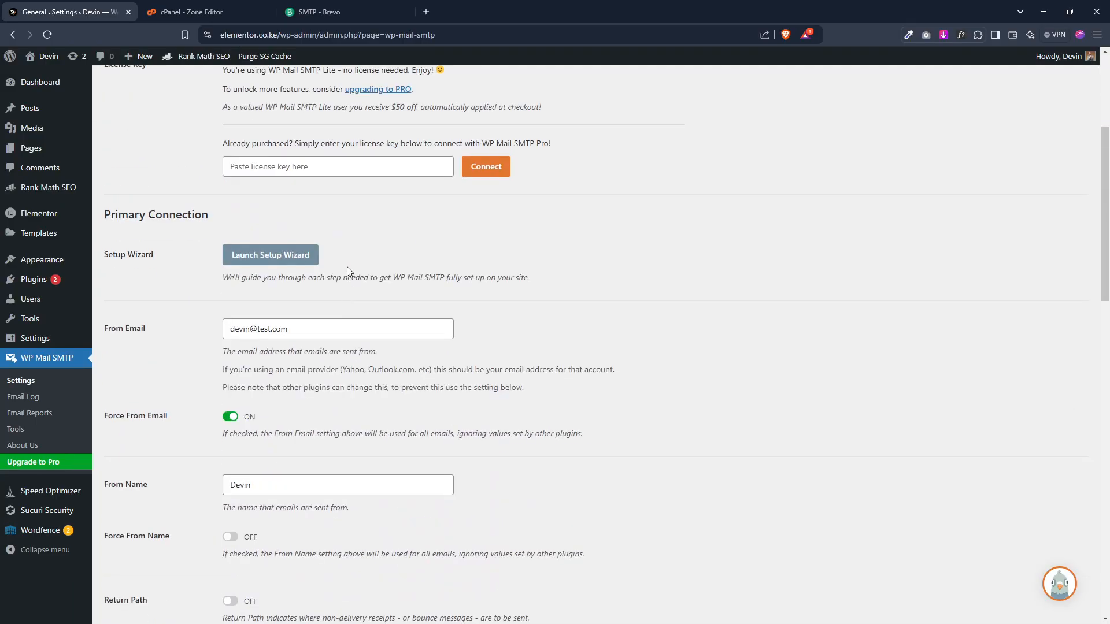
drag(305, 330, 185, 327)
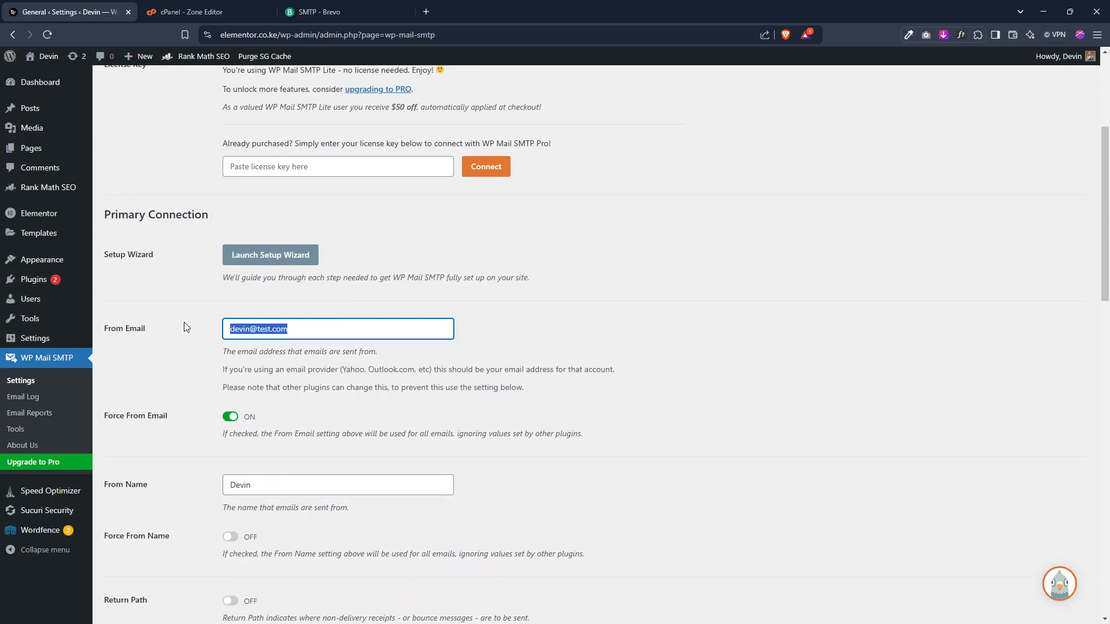
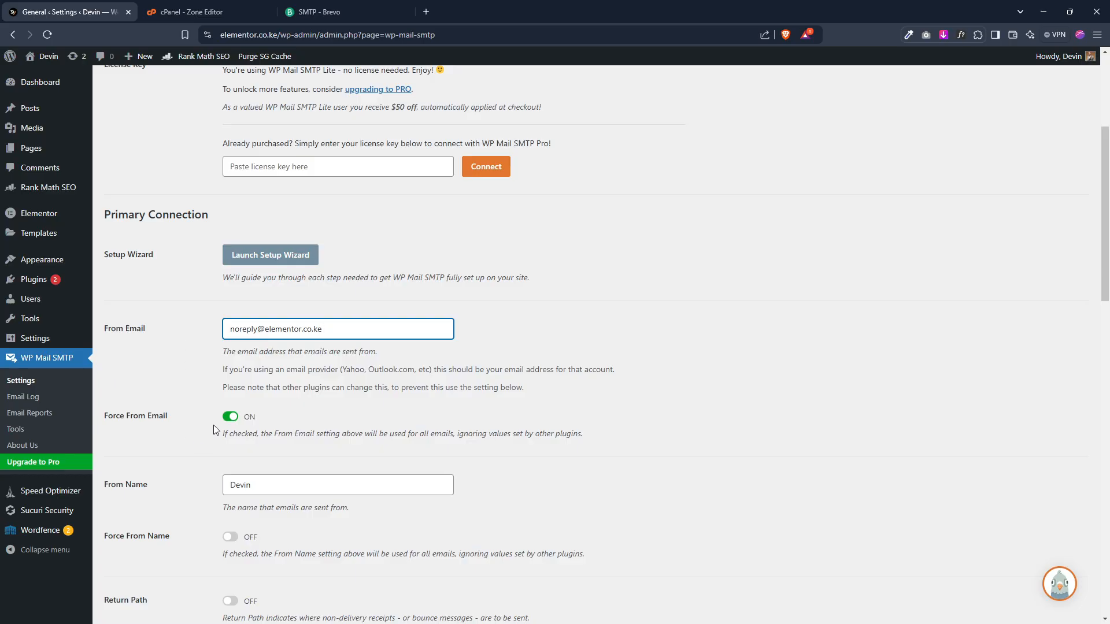
Turn off Force From Email in the WP Mail SMTP settings.
scroll(227, 424, down, 1)
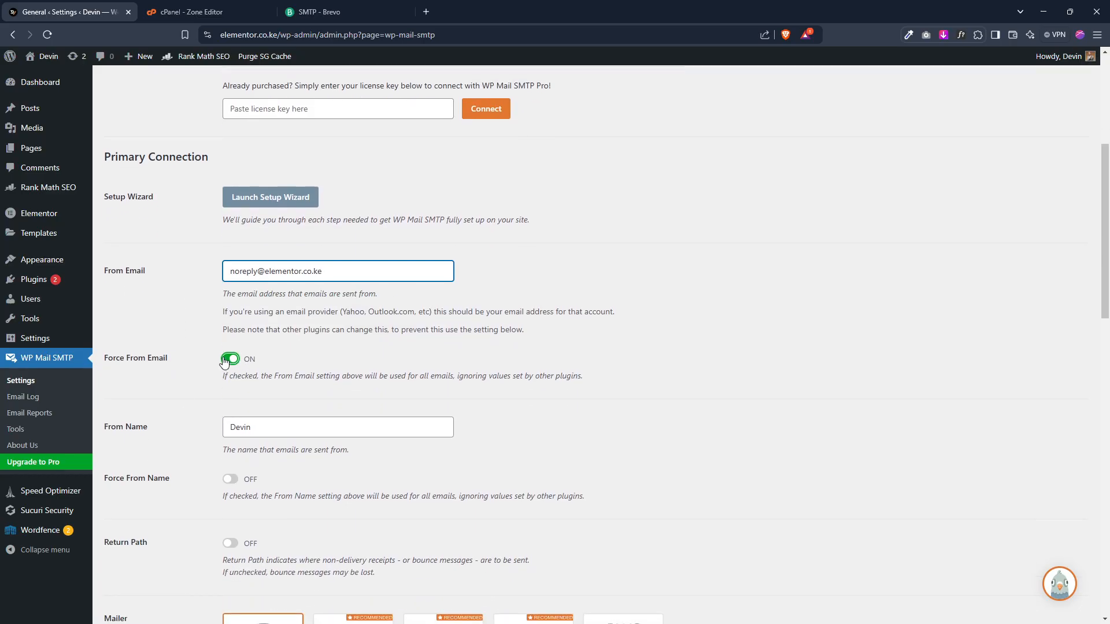
scroll(278, 328, up, 4)
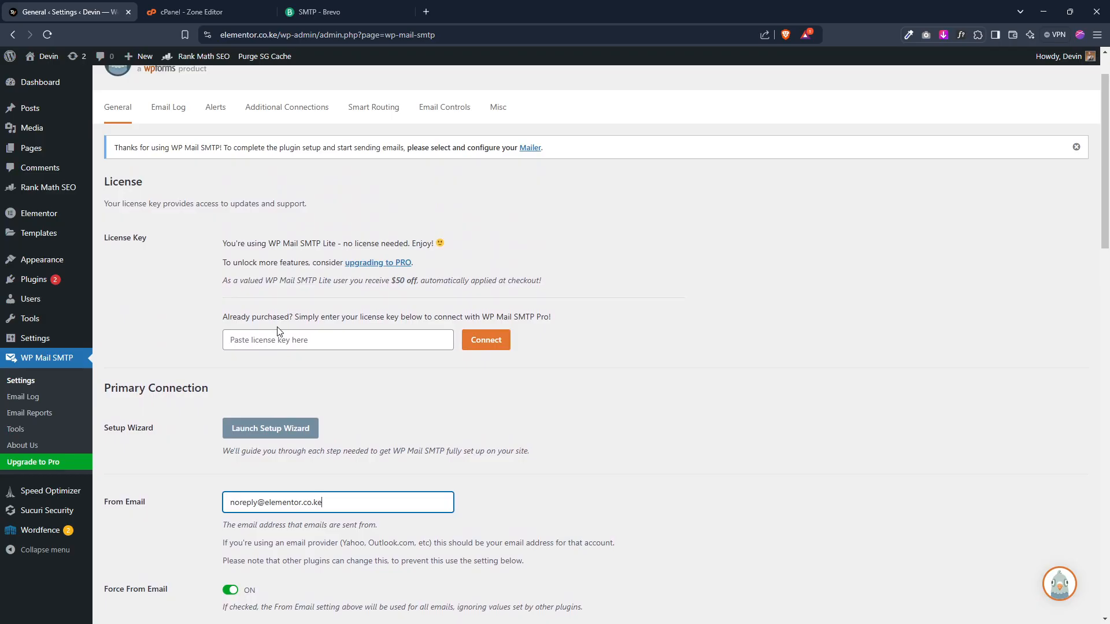
scroll(278, 328, down, 5)
click(230, 301)
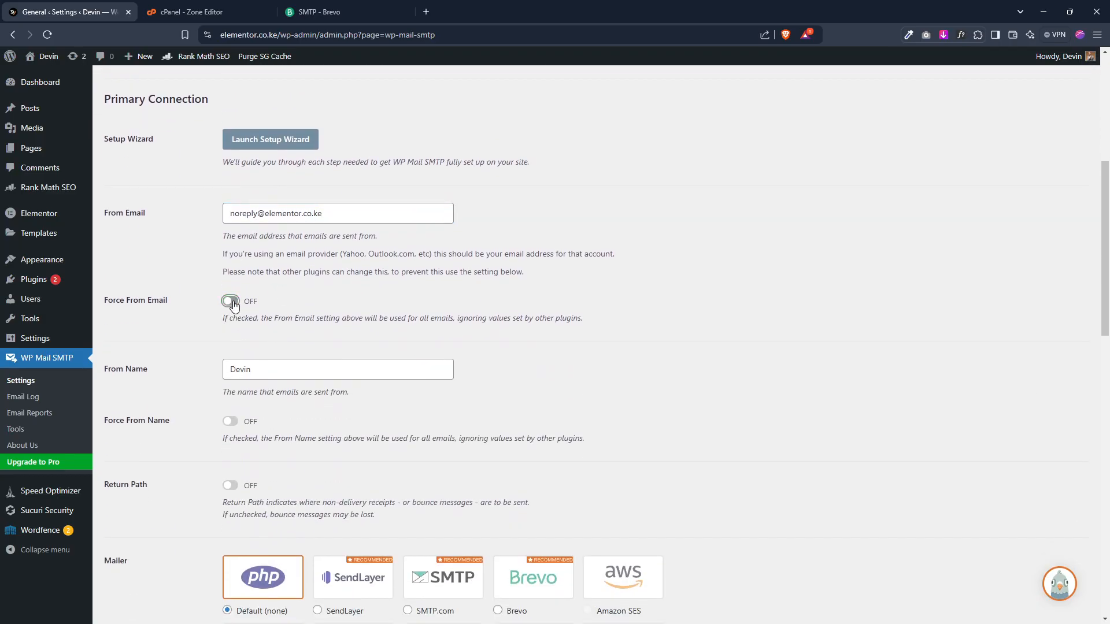
Select Brevo as the mailer and bring up its API Key and Sending Domain fields.
scroll(232, 307, down, 2)
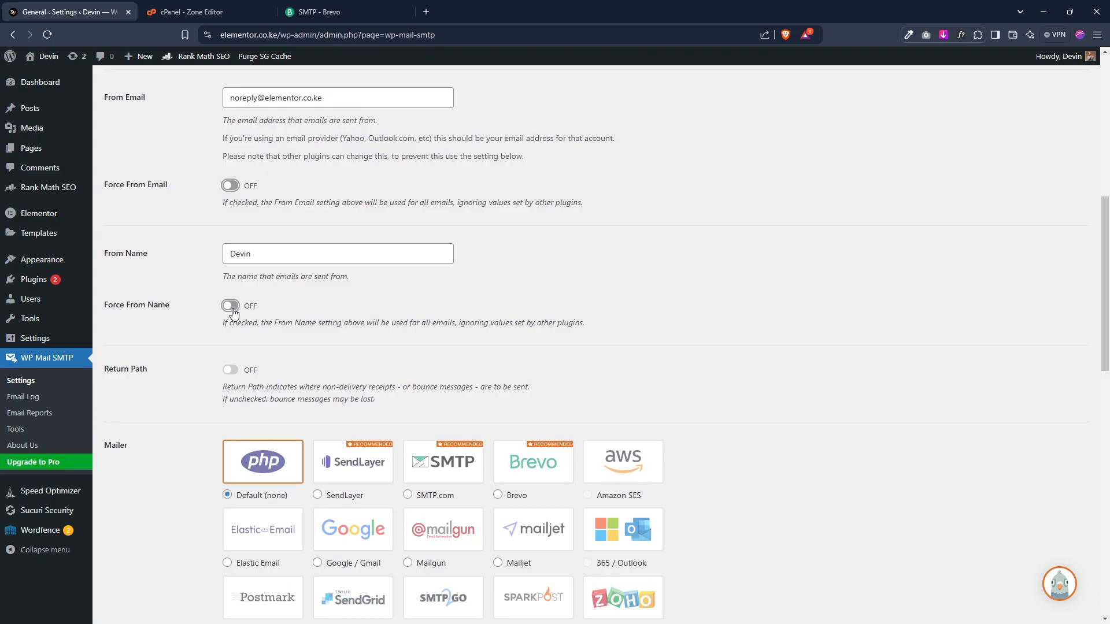
scroll(233, 312, down, 3)
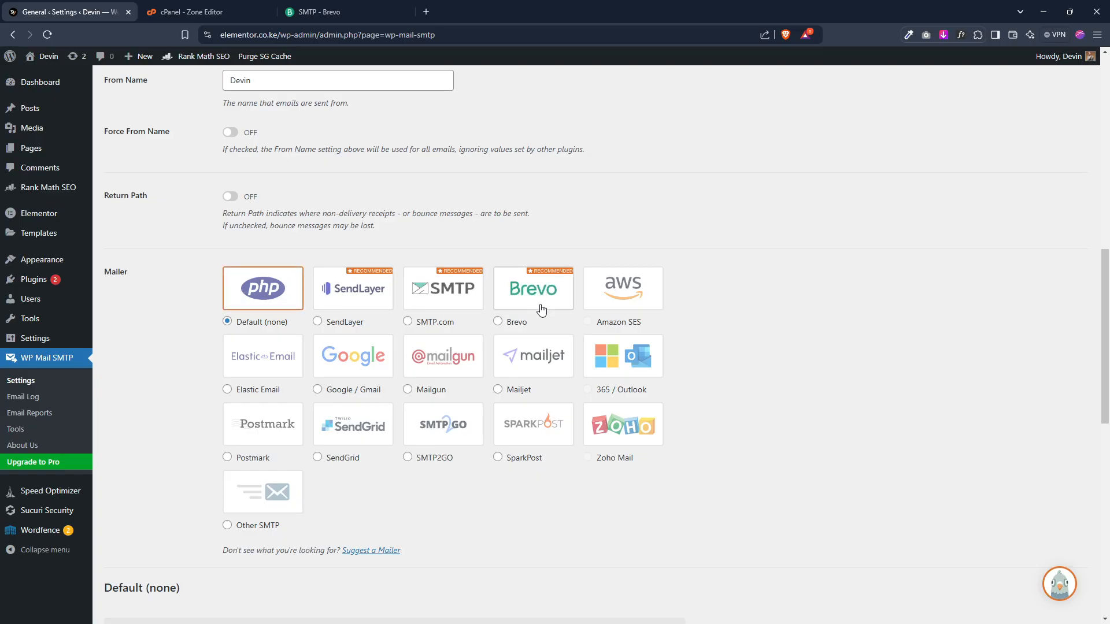
click(501, 322)
scroll(452, 367, down, 1)
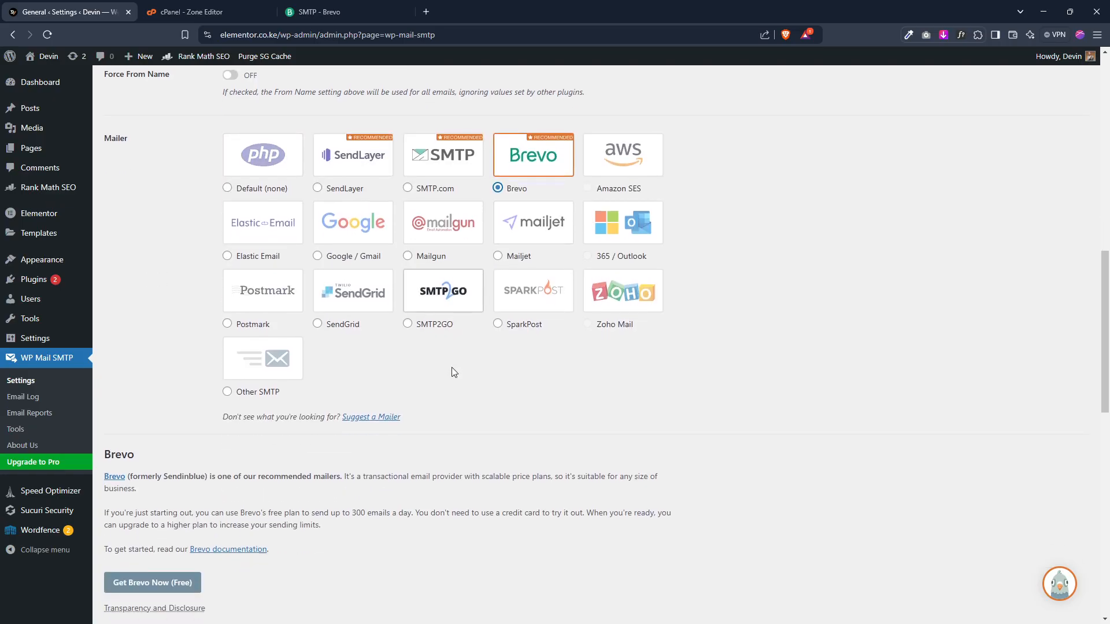
scroll(446, 361, down, 5)
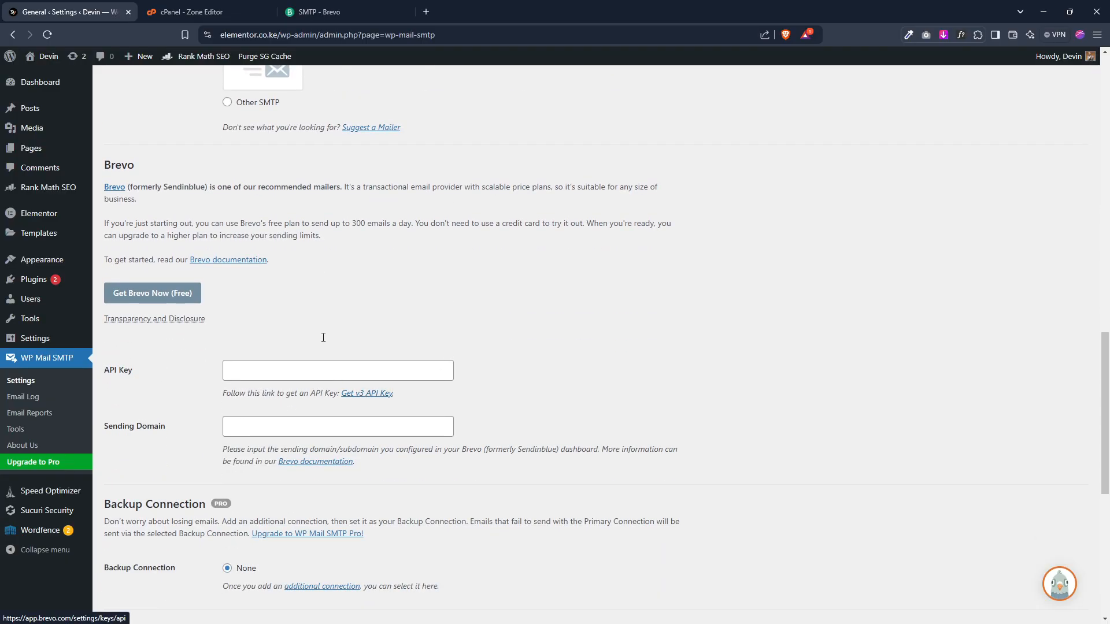
Generate a new API key in Brevo, naming it after the WordPress site.
click(331, 7)
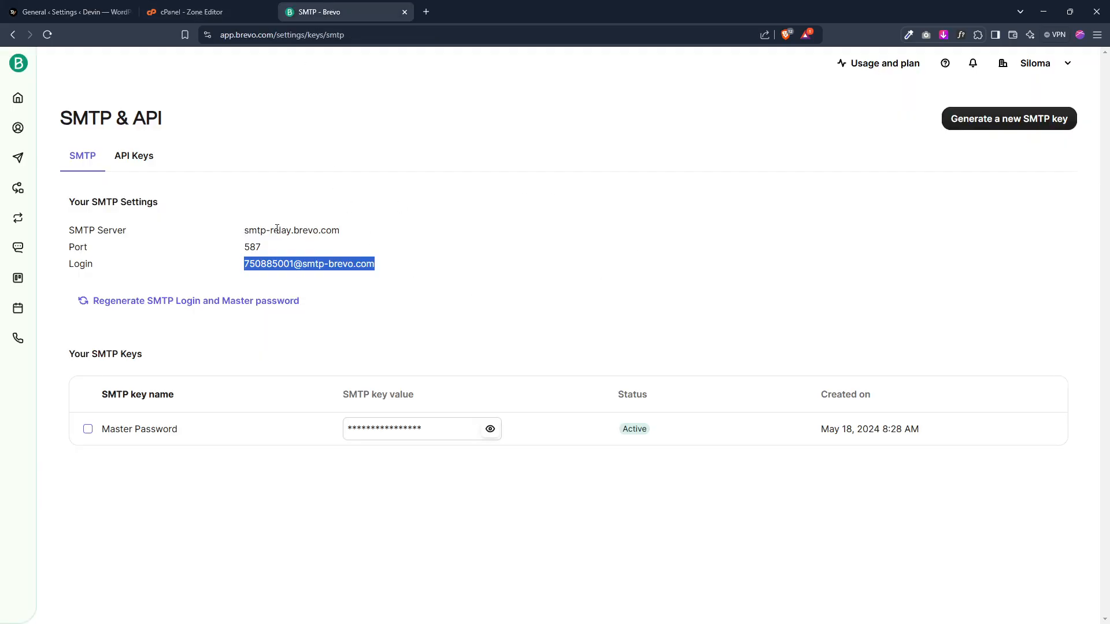
click(138, 163)
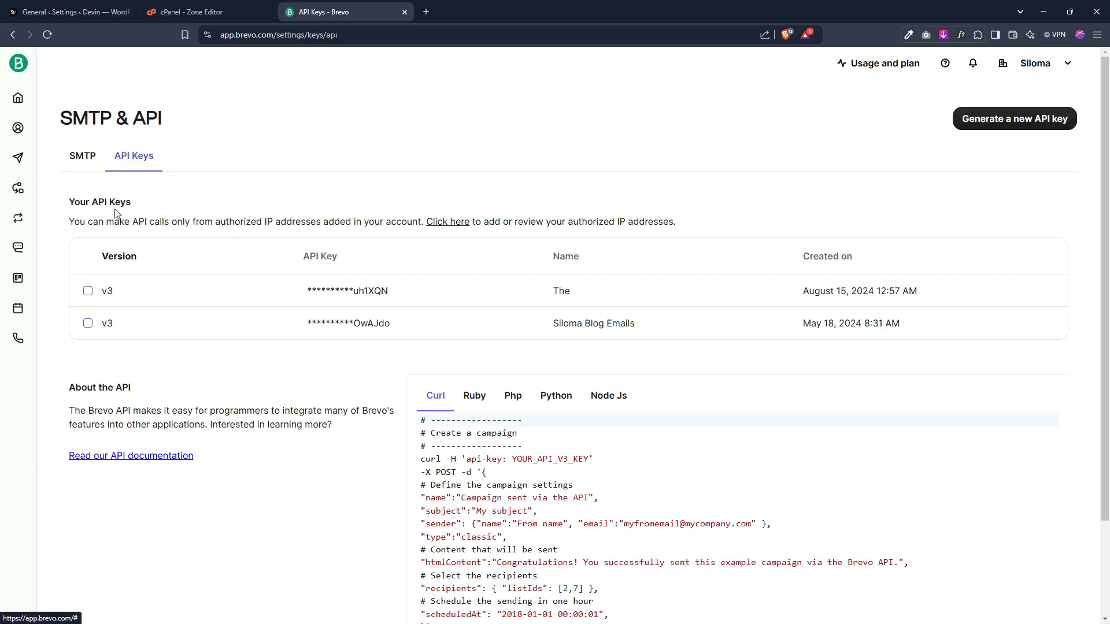
click(1006, 123)
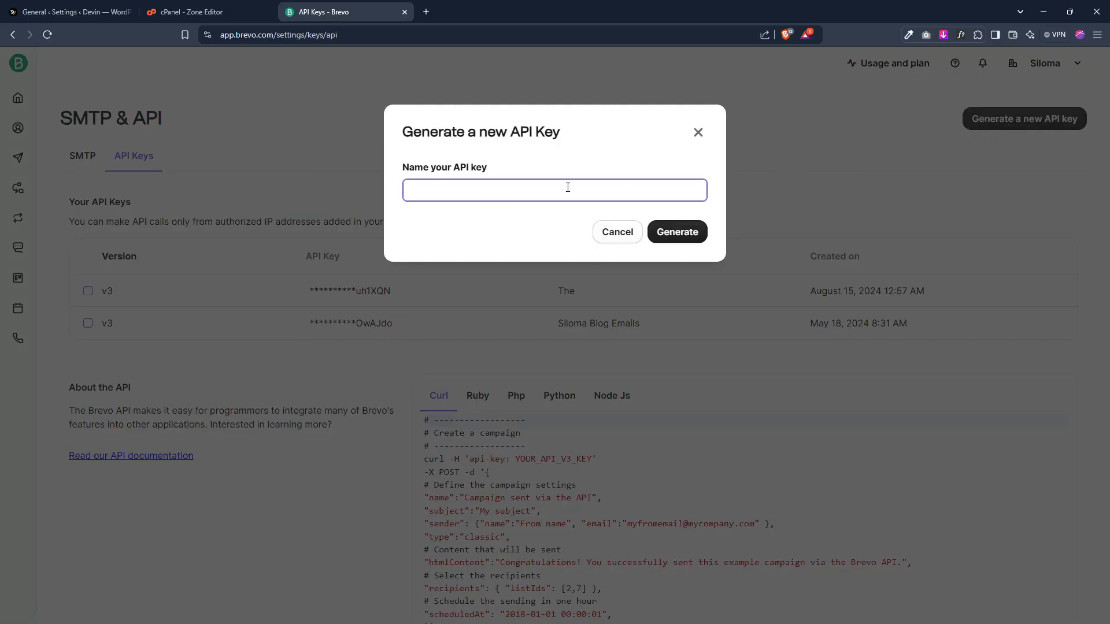
text(Devin)
click(692, 231)
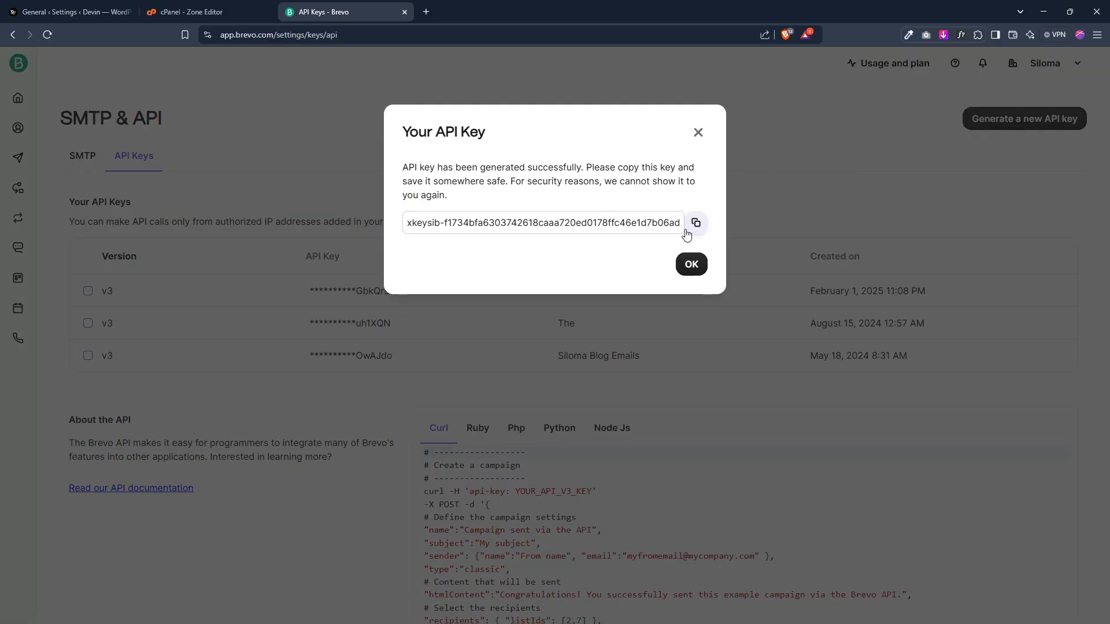
Copy the new Brevo API key and paste it into the API Key field of the WP Mail SMTP settings.
click(696, 223)
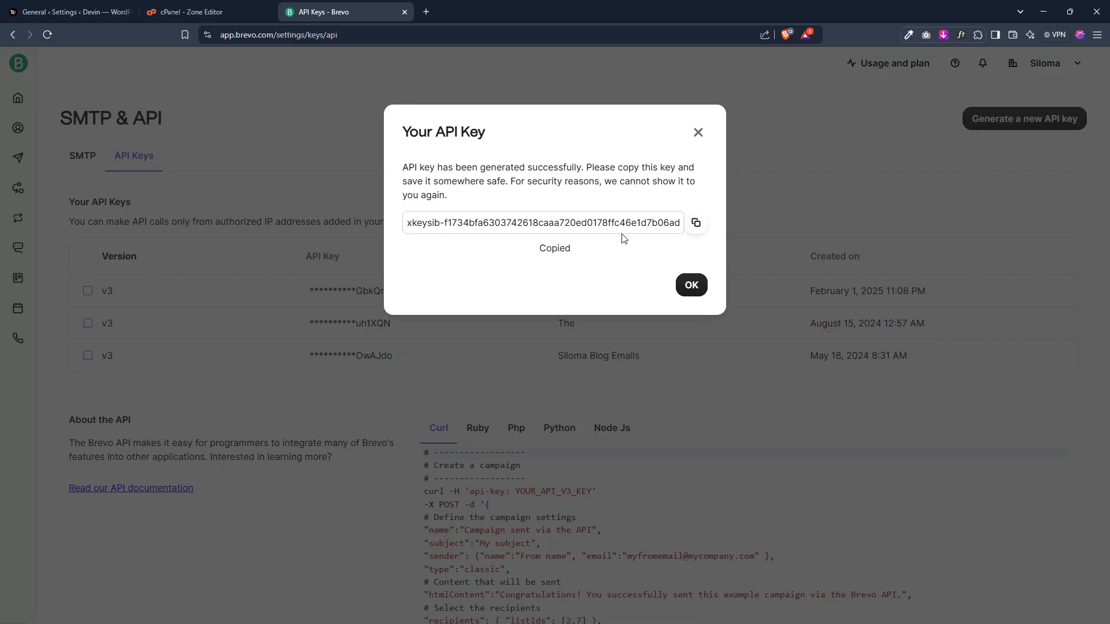
click(188, 11)
click(68, 12)
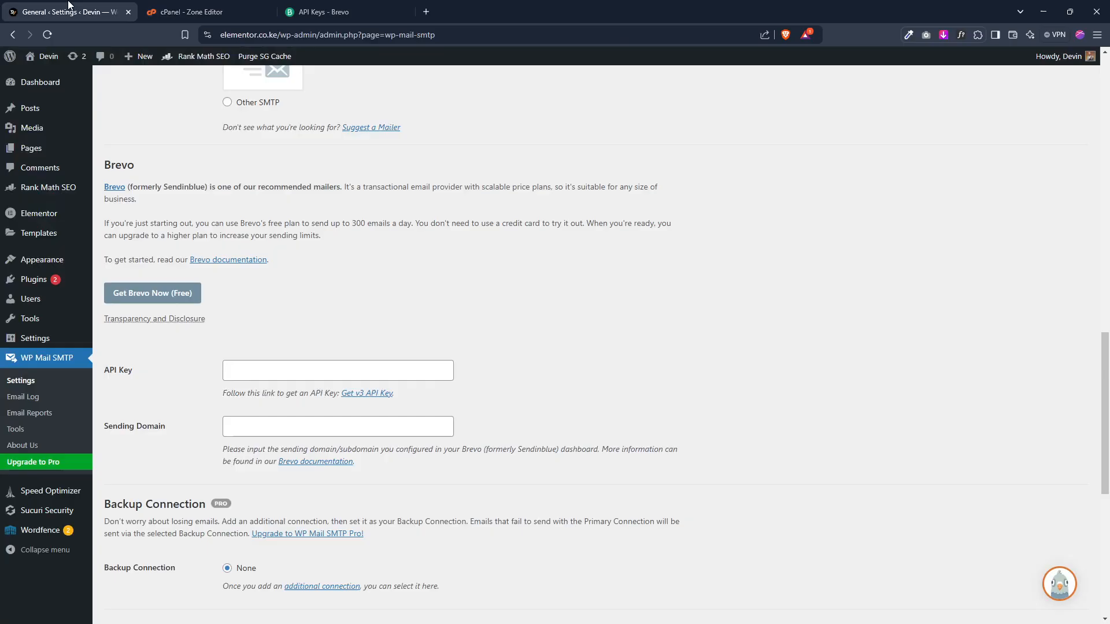
click(339, 367)
key(ctrl+v)
Set the Brevo sending domain to elementor.co.ke and save the WP Mail SMTP settings.
click(344, 427)
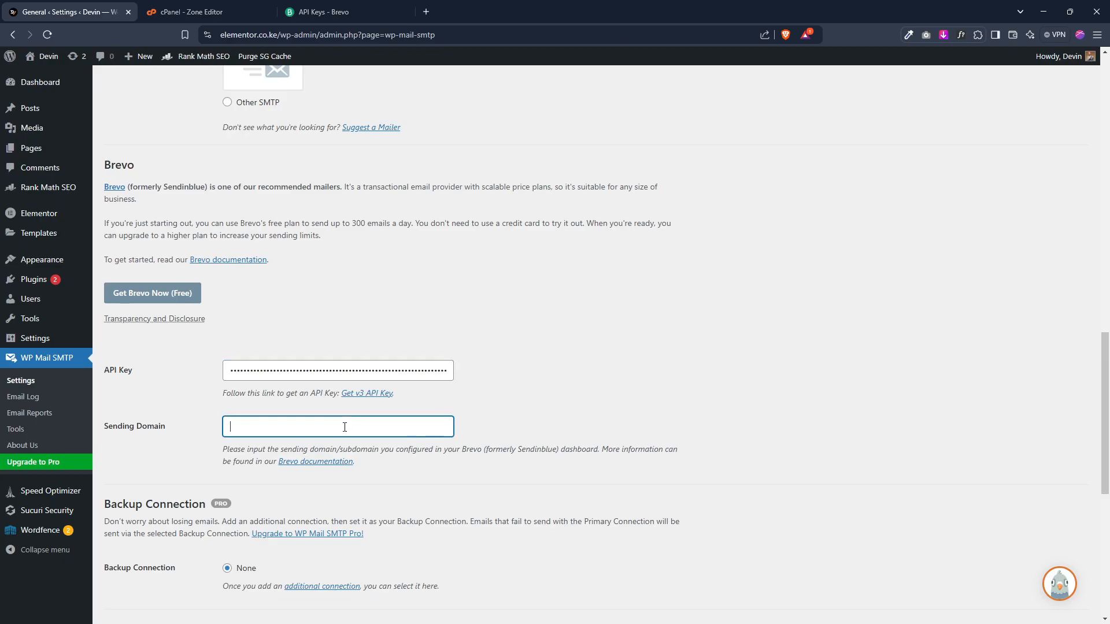
text(elementor.co.ke)
scroll(344, 428, down, 5)
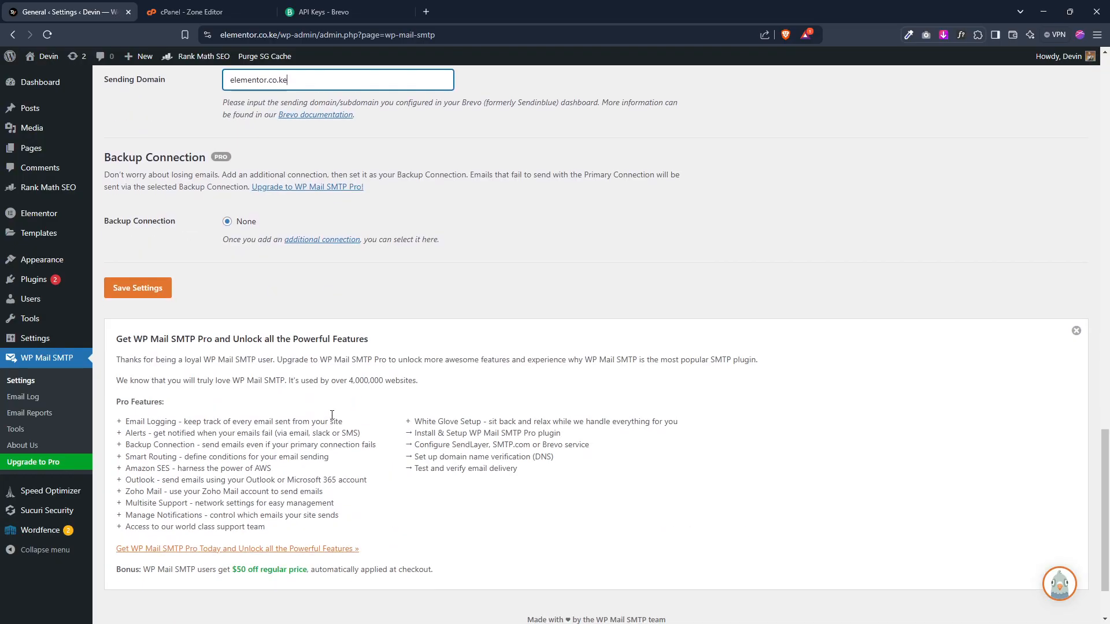
click(151, 290)
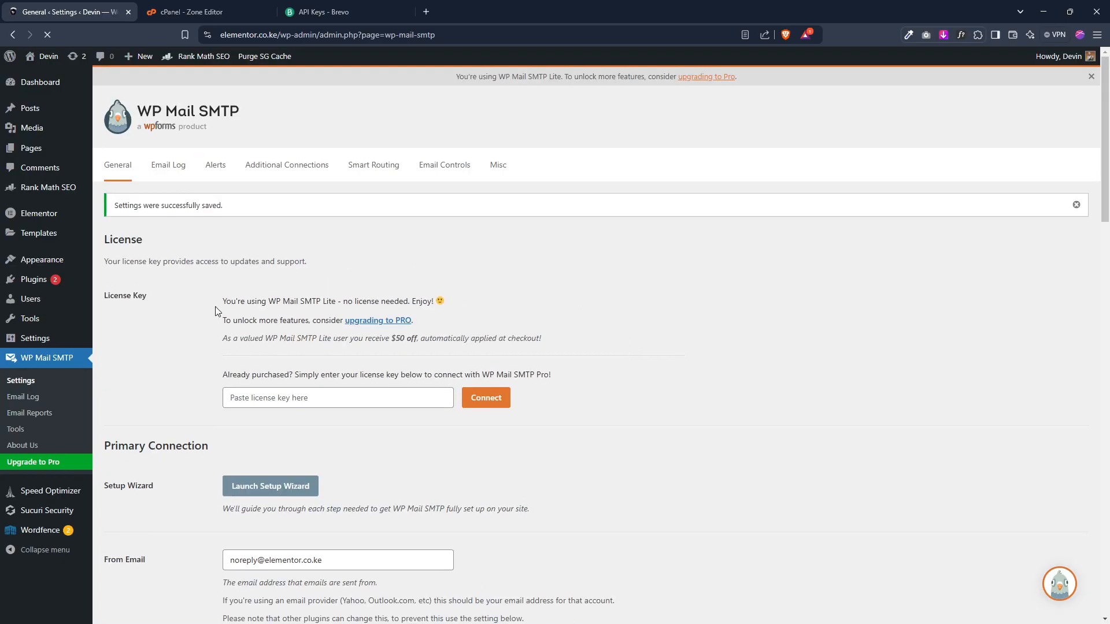
Send an HTML test email from the WP Mail SMTP tools to the consulting company's info e-mail address.
click(19, 434)
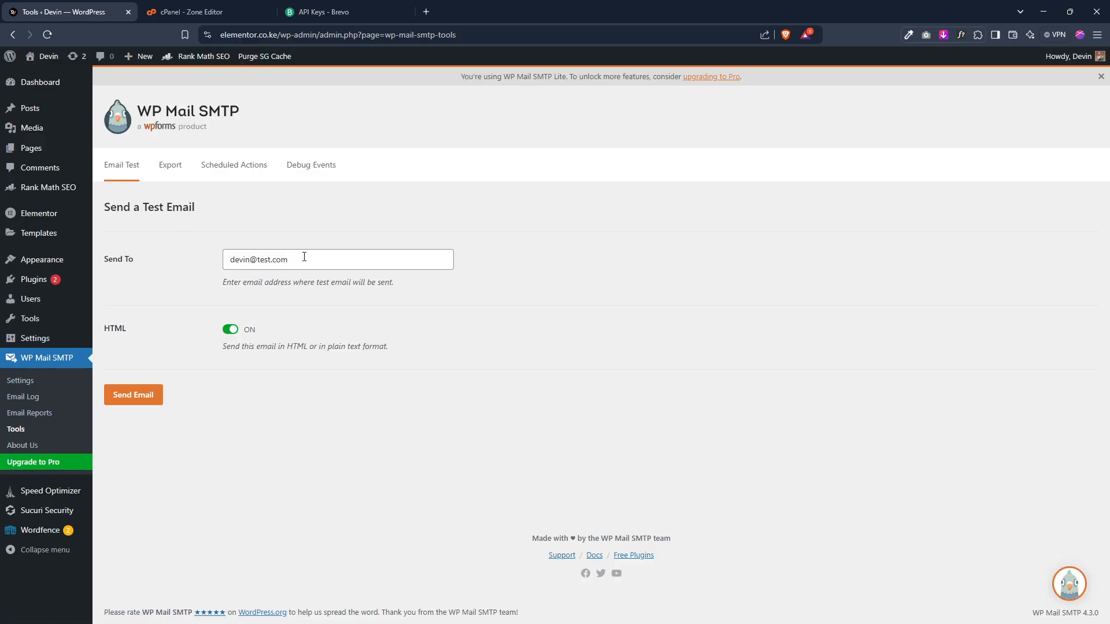
triple_click(302, 257)
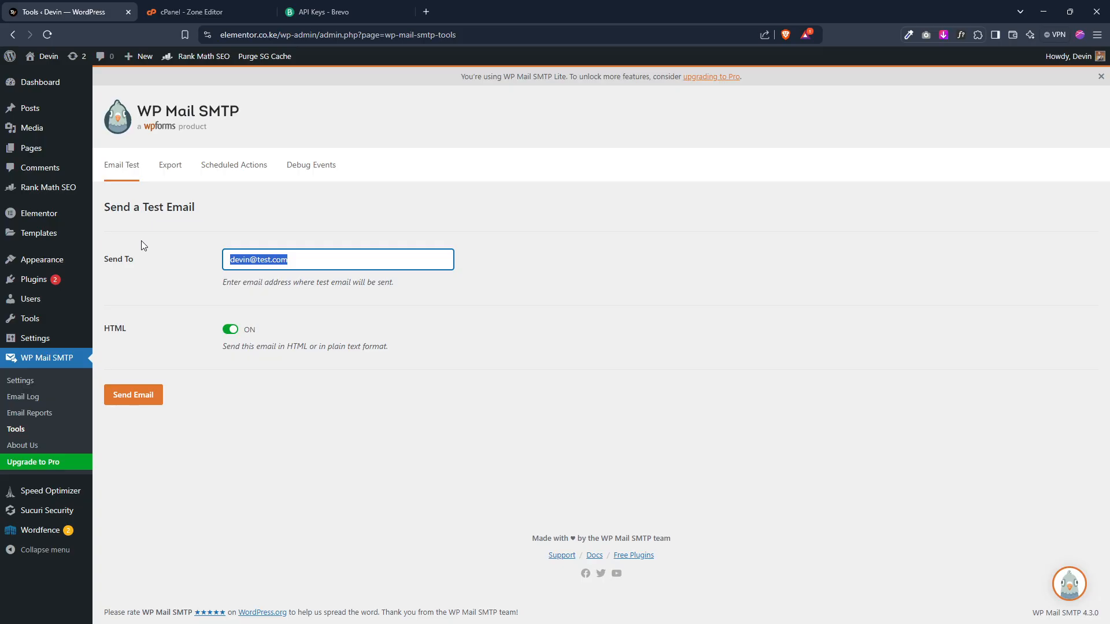
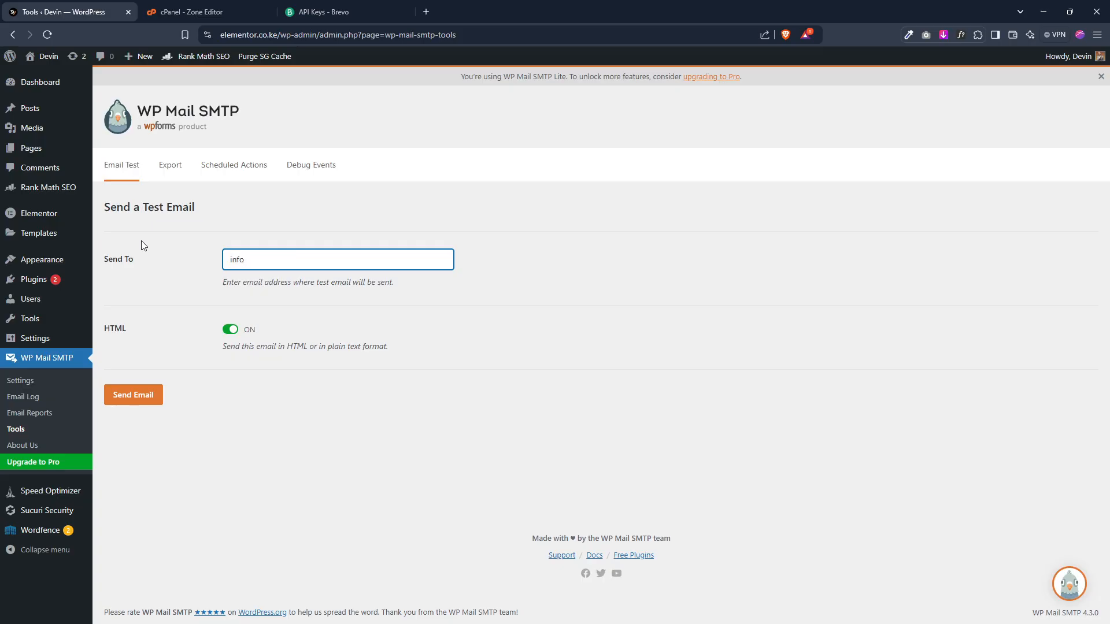
click(133, 395)
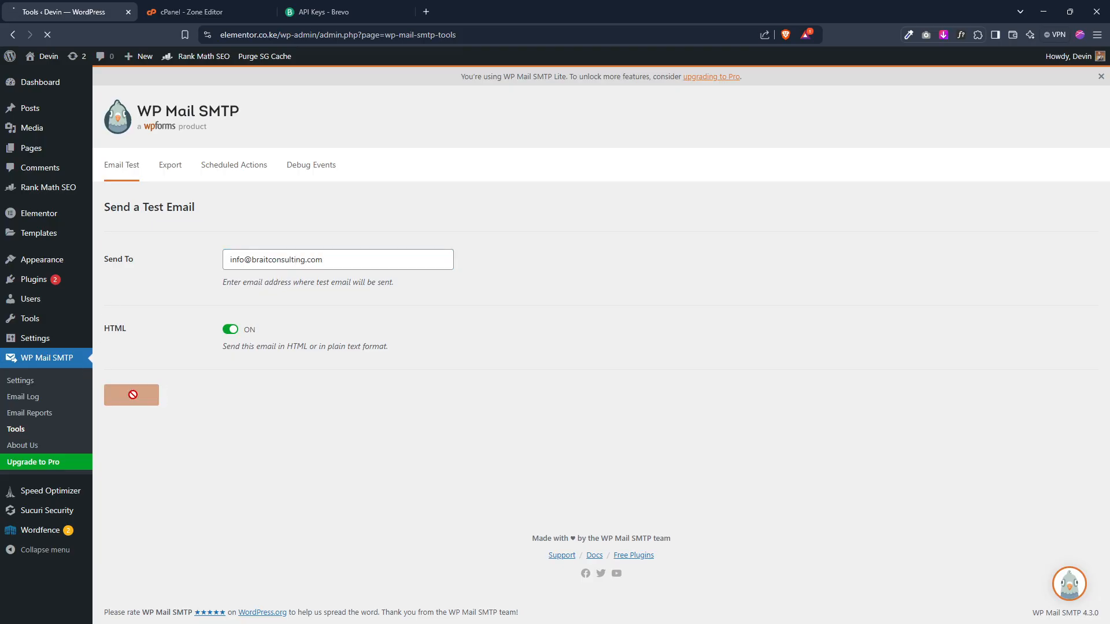